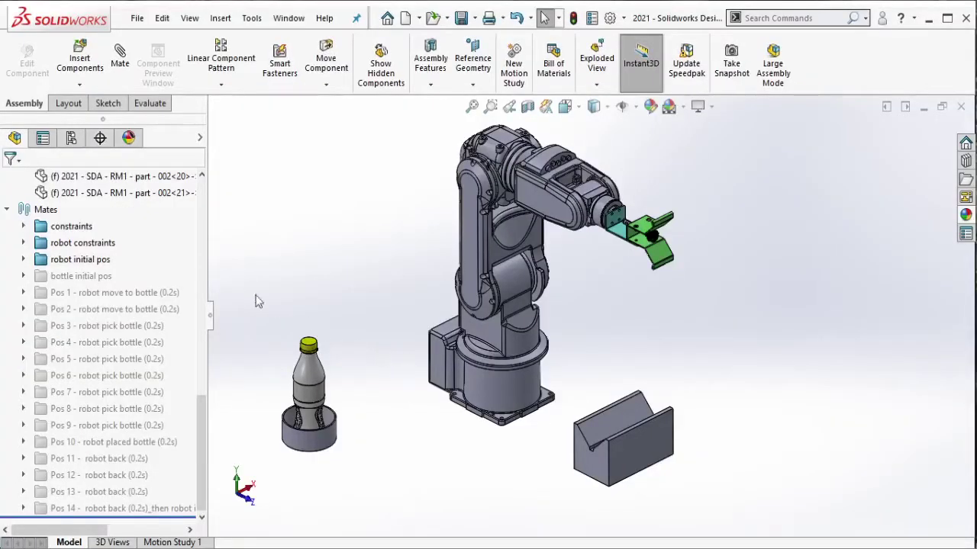
# - Unsuppress the 'bottle initial pos' mates so the bottle sits in the V-block
pyautogui.click(98, 277)
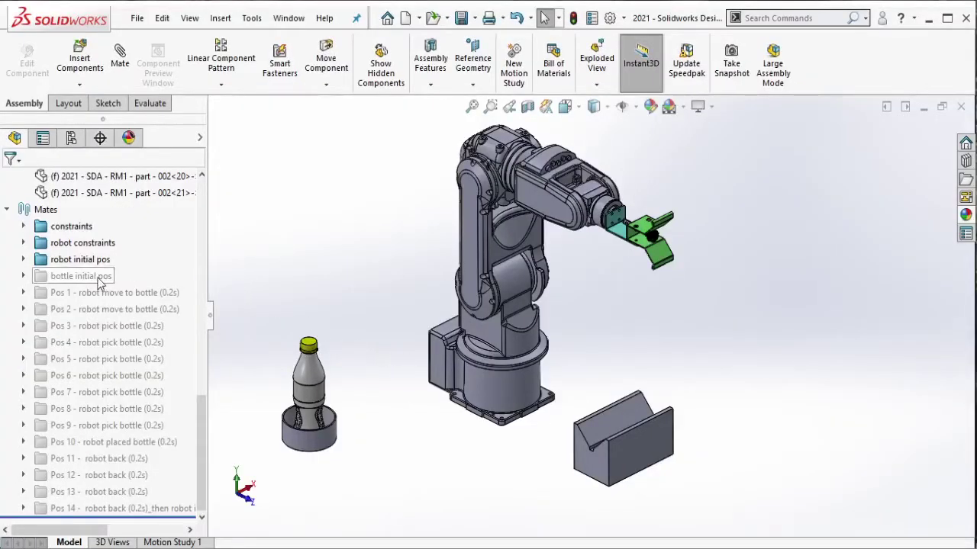
pyautogui.rightClick(98, 276)
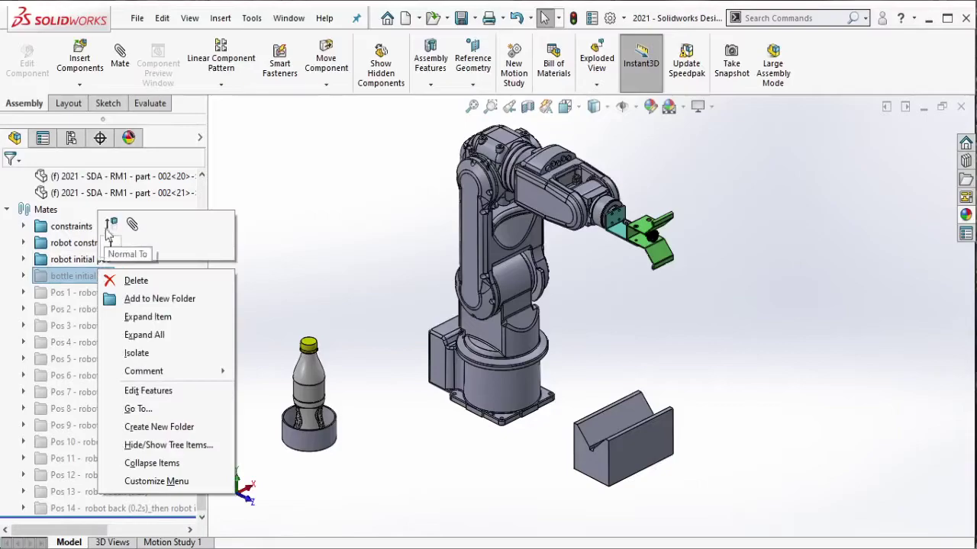
pyautogui.click(109, 219)
# - Suppress the robot and bottle initial-position mate folders and create Motion Study 2
pyautogui.click(90, 260)
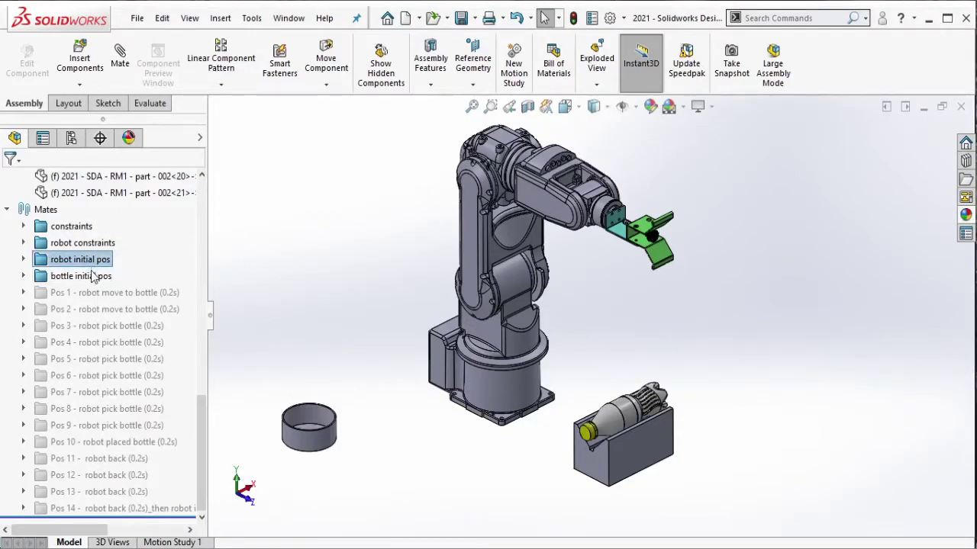
pyautogui.keyDown('ctrl'); pyautogui.click(91, 276); pyautogui.keyUp('ctrl')
pyautogui.rightClick(98, 275)
pyautogui.click(109, 221)
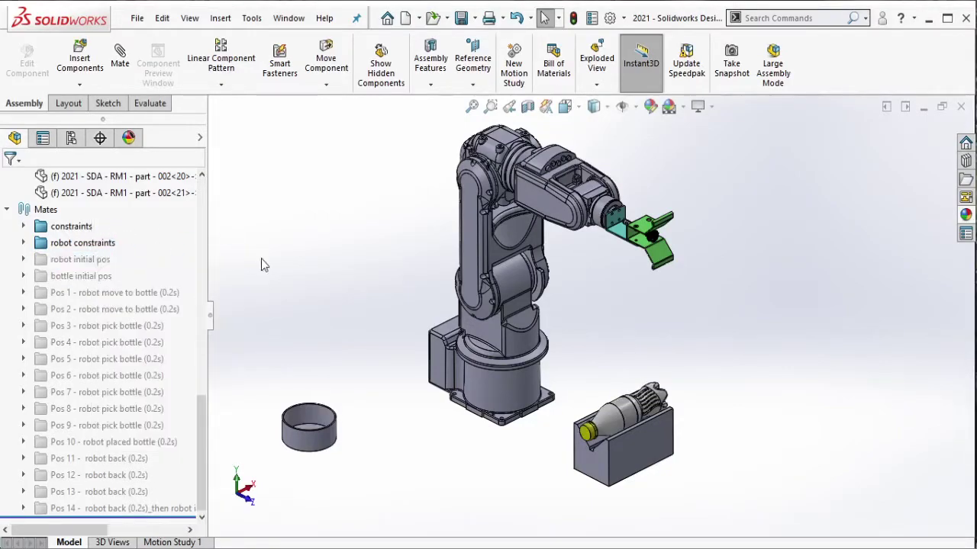
pyautogui.click(515, 72)
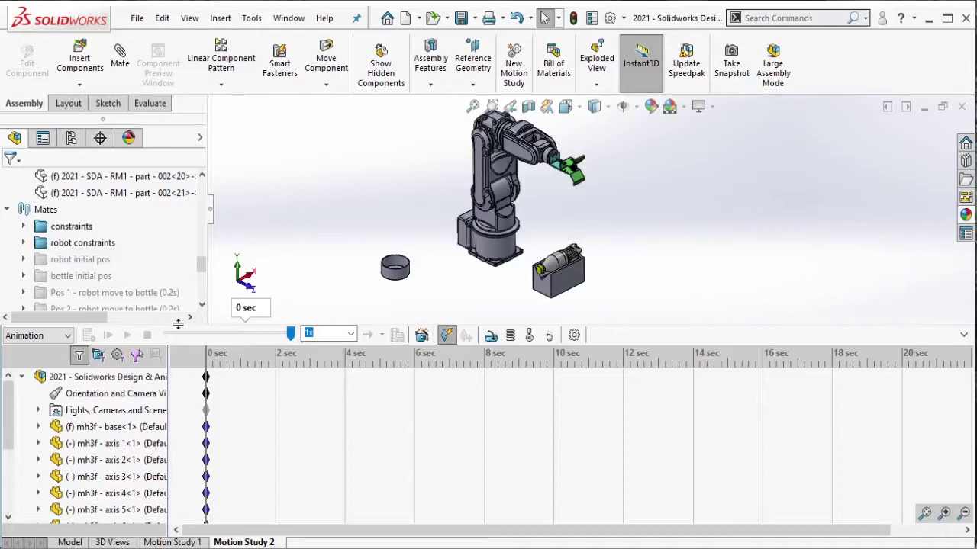
# - Zoom the timeline in and extend Motion Study 2's end to 0.5 s
pyautogui.moveTo(178, 324); pyautogui.dragTo(177, 396)
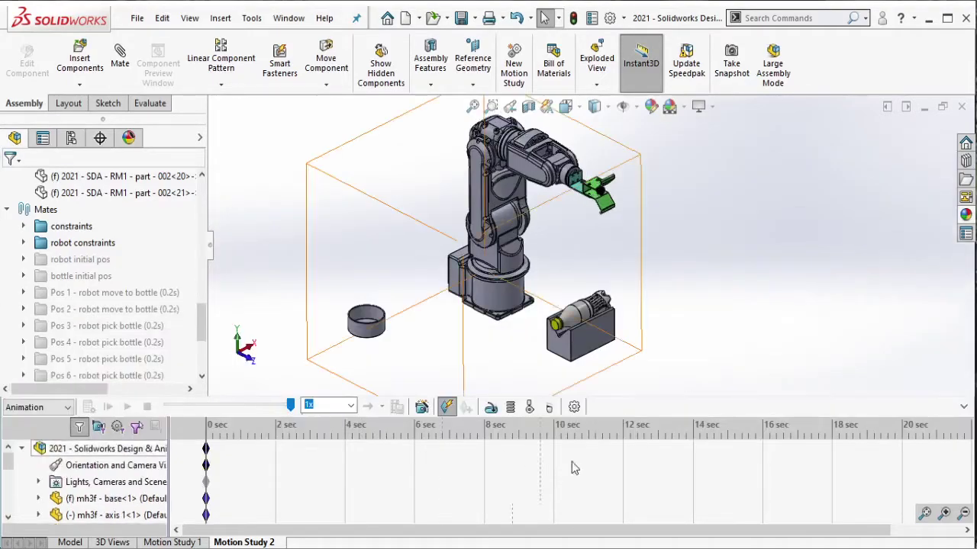
pyautogui.click(943, 513)
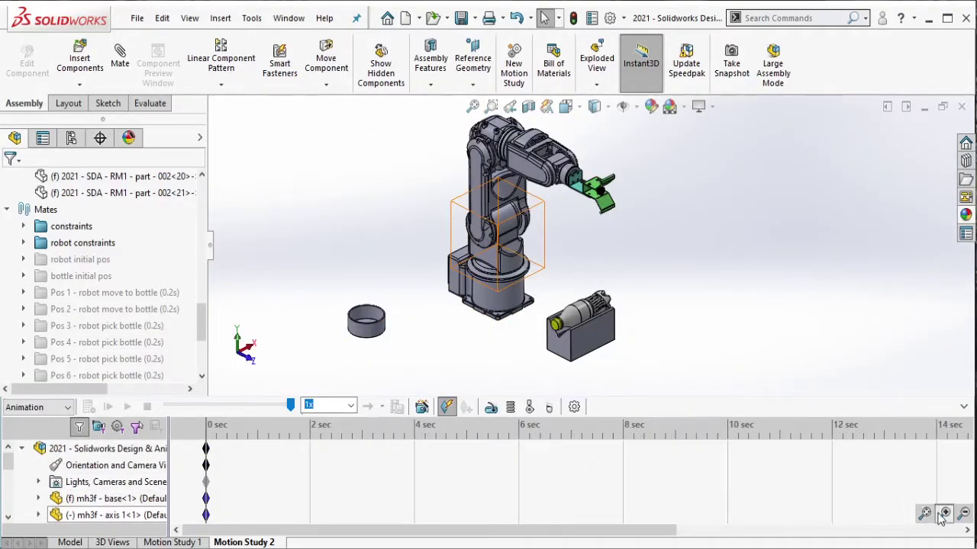
pyautogui.click(944, 512)
pyautogui.moveTo(206, 449); pyautogui.dragTo(246, 459)
# - Copy the components' 0 s keyframes and paste them at 0.5 s
pyautogui.scroll(-2, 234, 474)
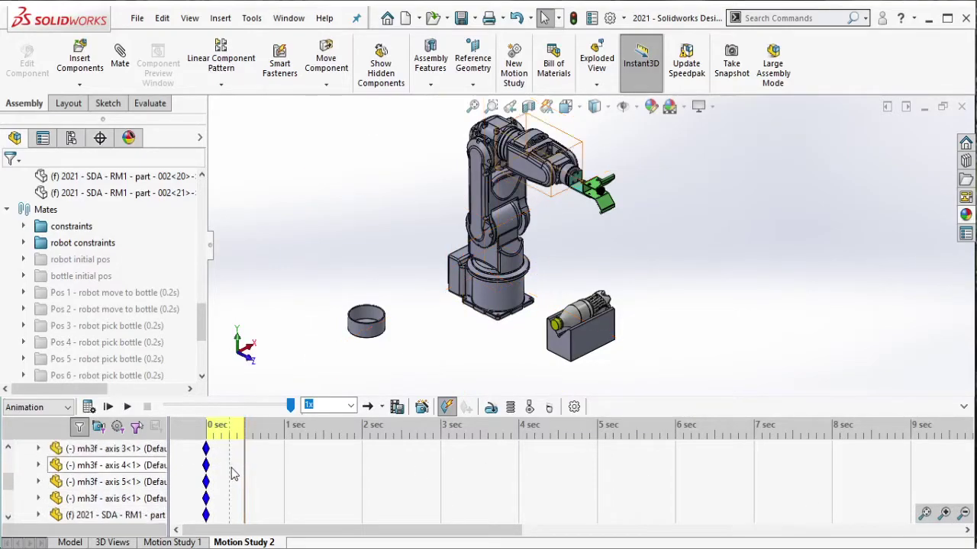
pyautogui.moveTo(170, 406)
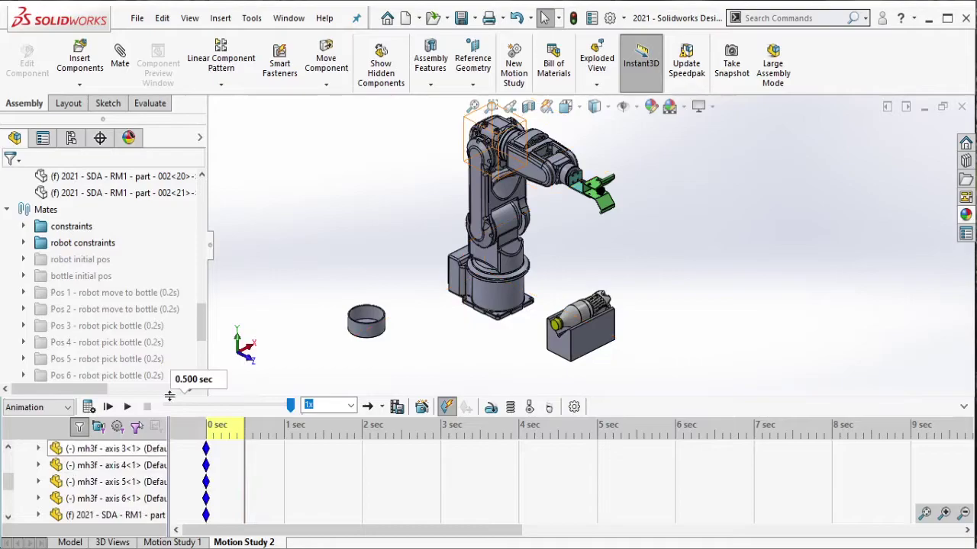
pyautogui.moveTo(170, 396); pyautogui.dragTo(169, 372)
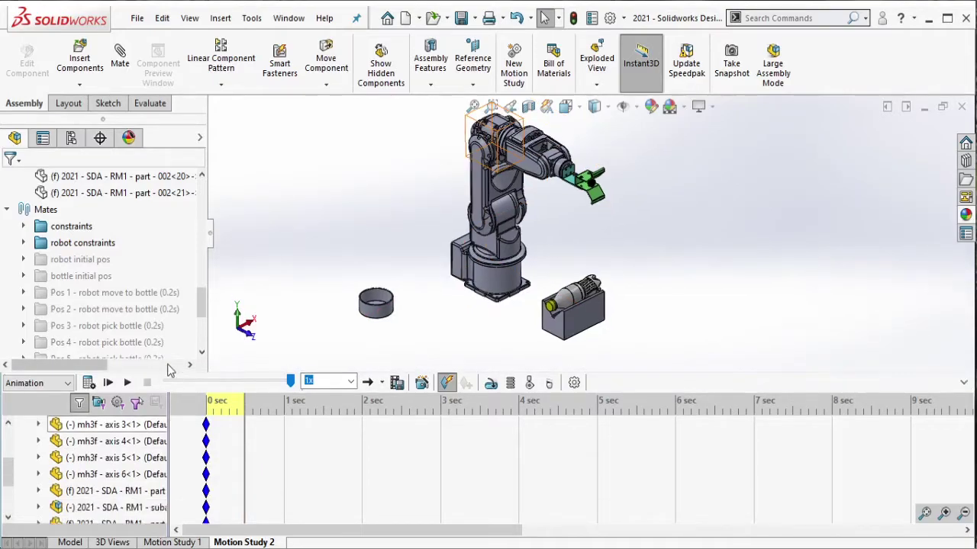
pyautogui.scroll(-2, 218, 458)
pyautogui.scroll(-2, 227, 476)
pyautogui.scroll(-1, 231, 492)
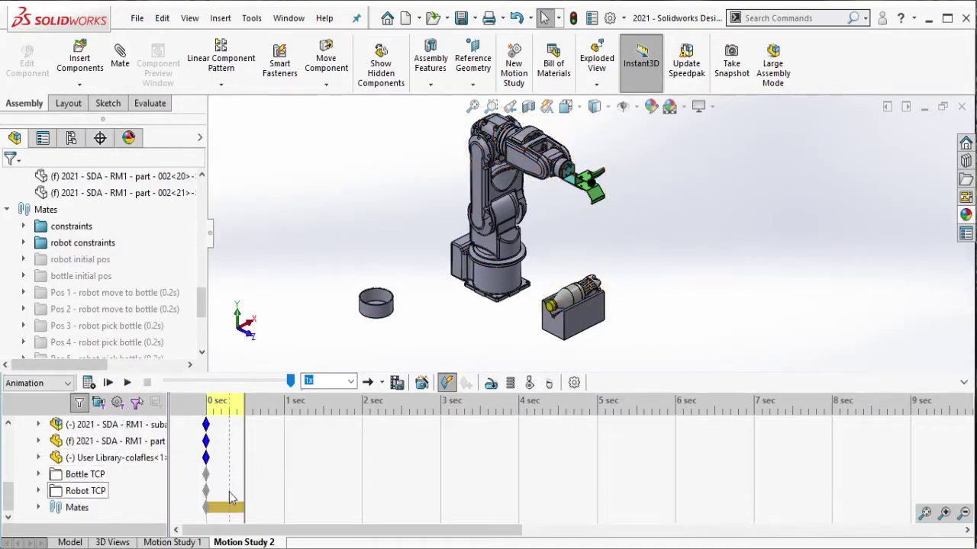
pyautogui.scroll(3, 233, 498)
pyautogui.scroll(2, 233, 497)
pyautogui.moveTo(229, 523); pyautogui.dragTo(199, 476)
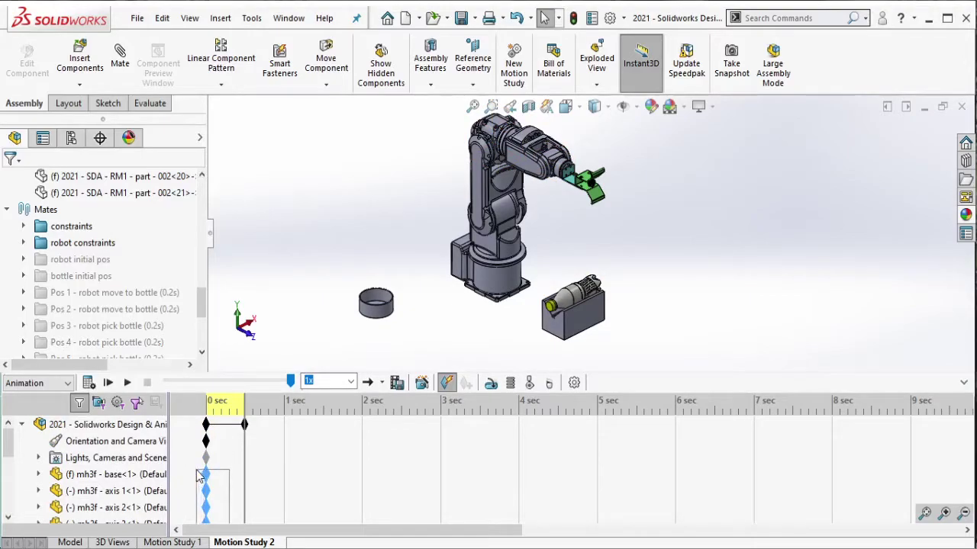
pyautogui.rightClick(204, 489)
pyautogui.click(232, 386)
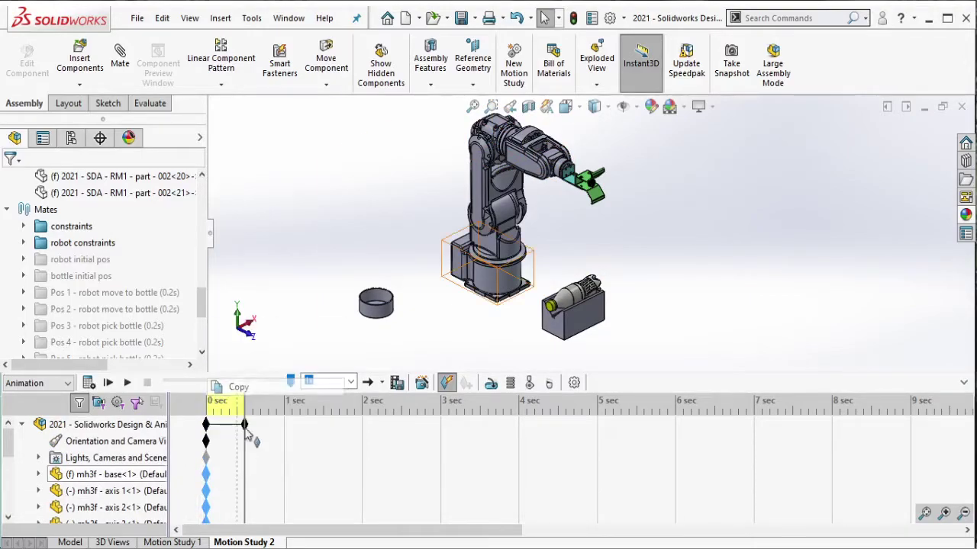
pyautogui.rightClick(245, 465)
pyautogui.click(267, 414)
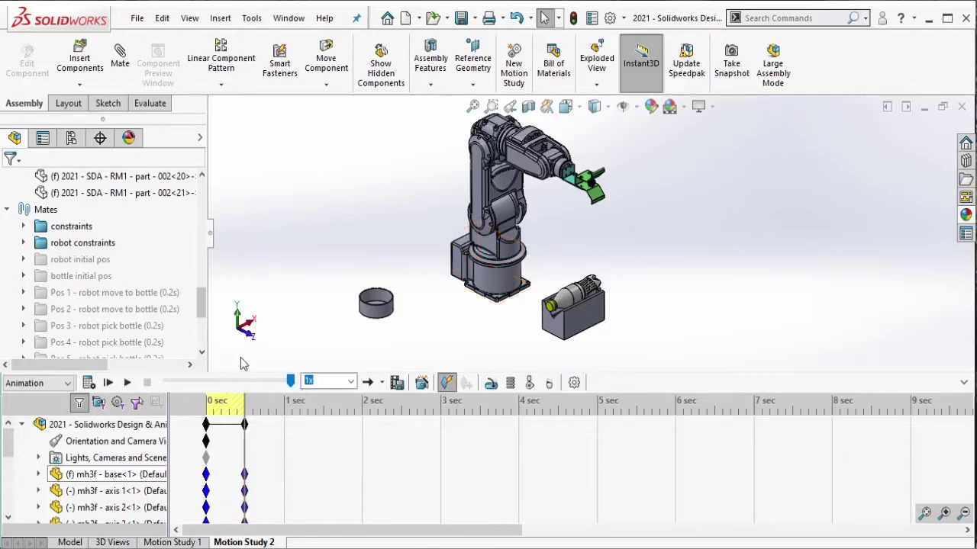
# - Add LinearMotor1 on the robot base's bottom face, spanning 0 to 0.5 s
pyautogui.click(492, 383)
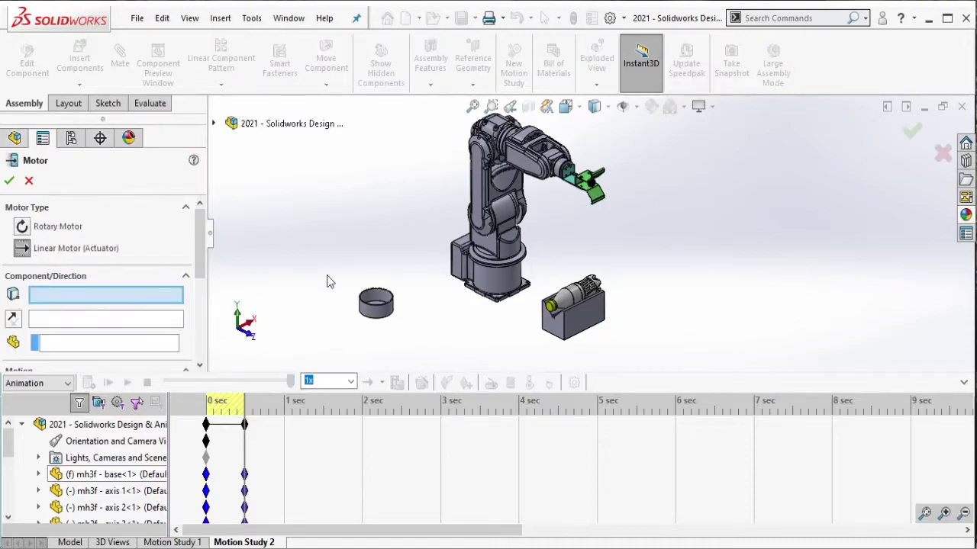
pyautogui.scroll(-3, 499, 290)
pyautogui.moveTo(500, 290); pyautogui.dragTo(513, 320, button='middle')
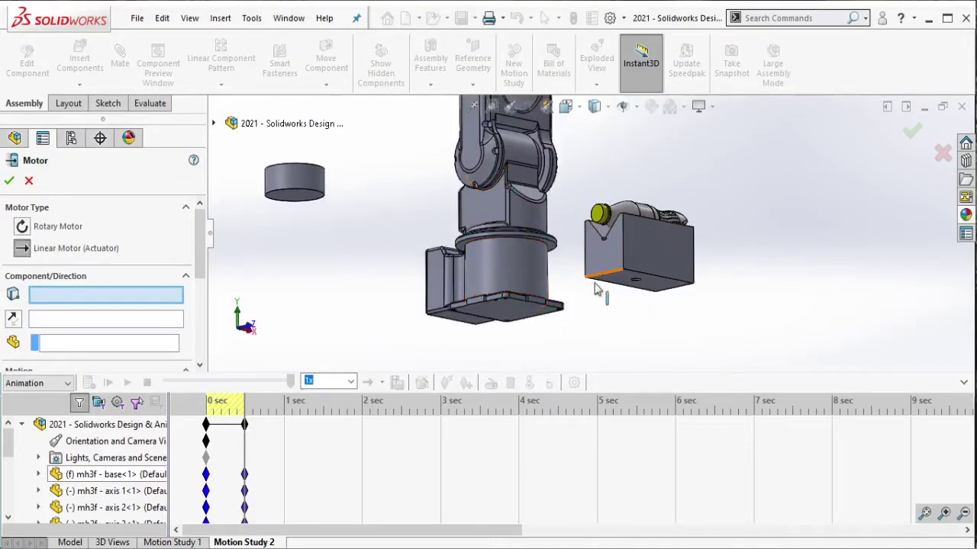
pyautogui.click(512, 320)
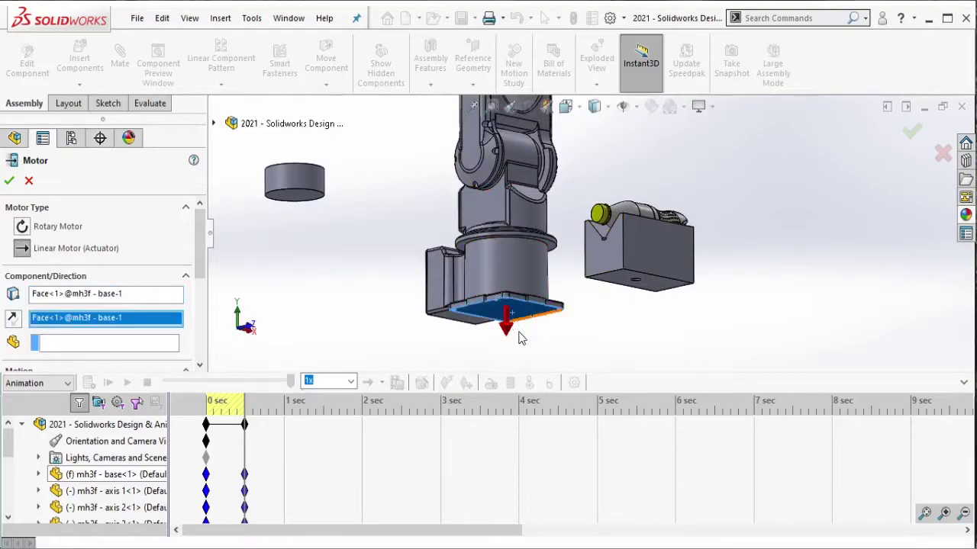
pyautogui.click(8, 180)
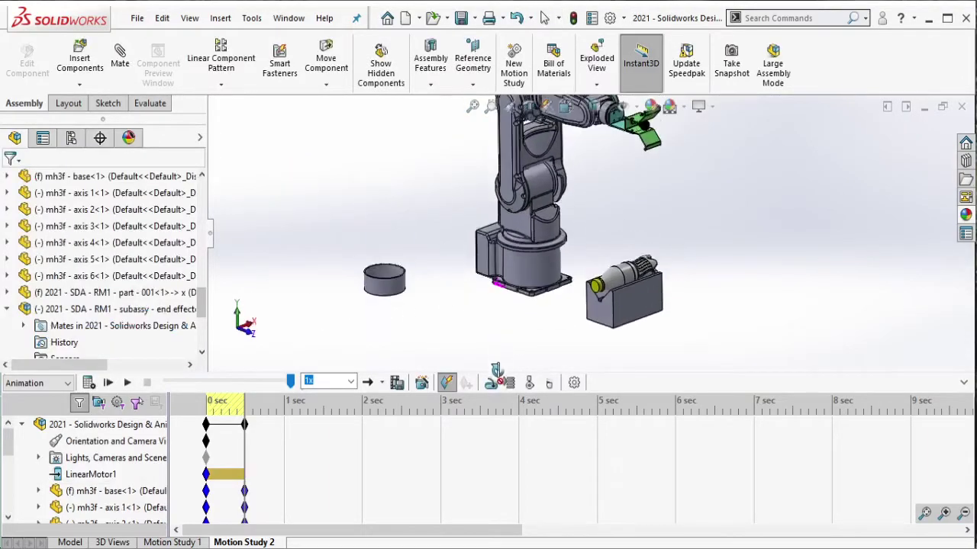
pyautogui.scroll(-5, 173, 315)
pyautogui.scroll(1, 174, 315)
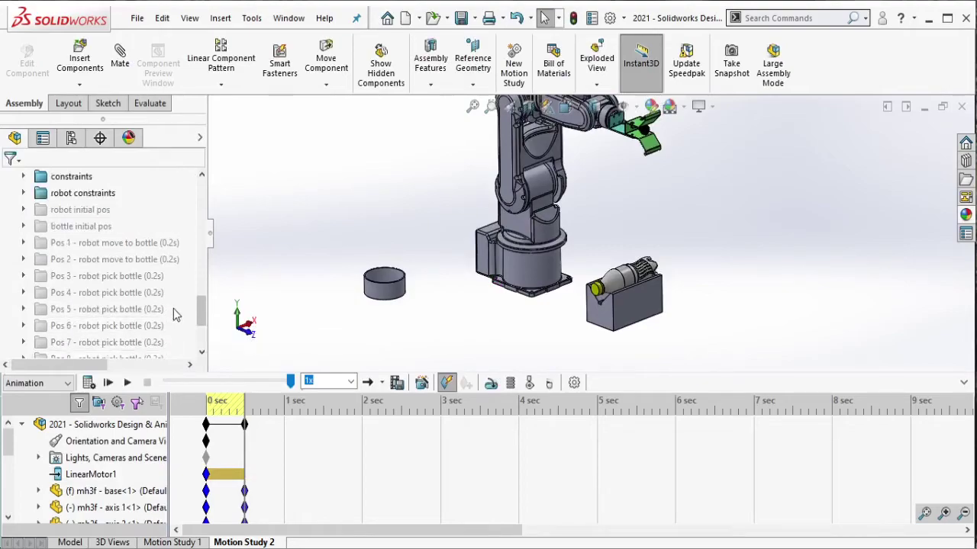
# - Extend the study to 0.7 s and key the robot's Pos 1 pose there
pyautogui.moveTo(245, 424); pyautogui.dragTo(261, 447)
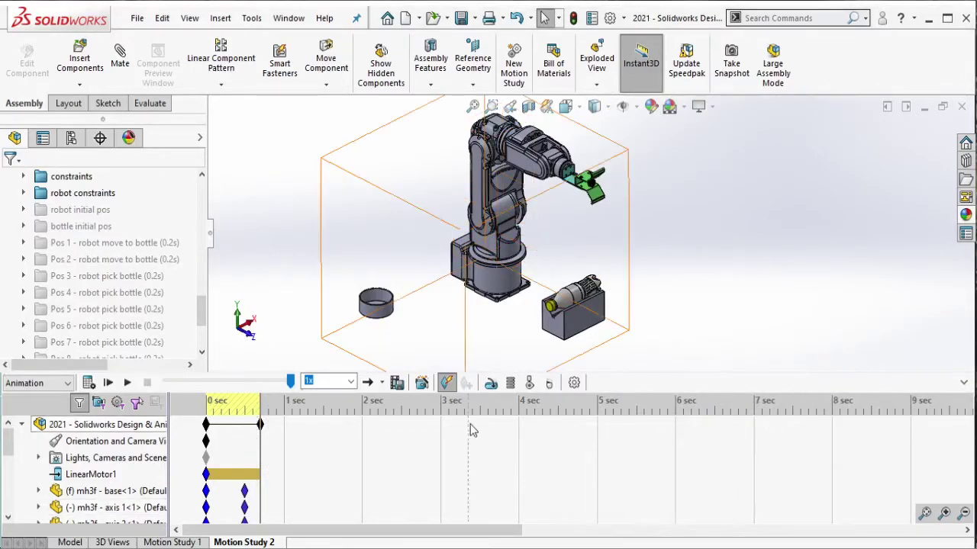
pyautogui.click(145, 243)
pyautogui.click(176, 205)
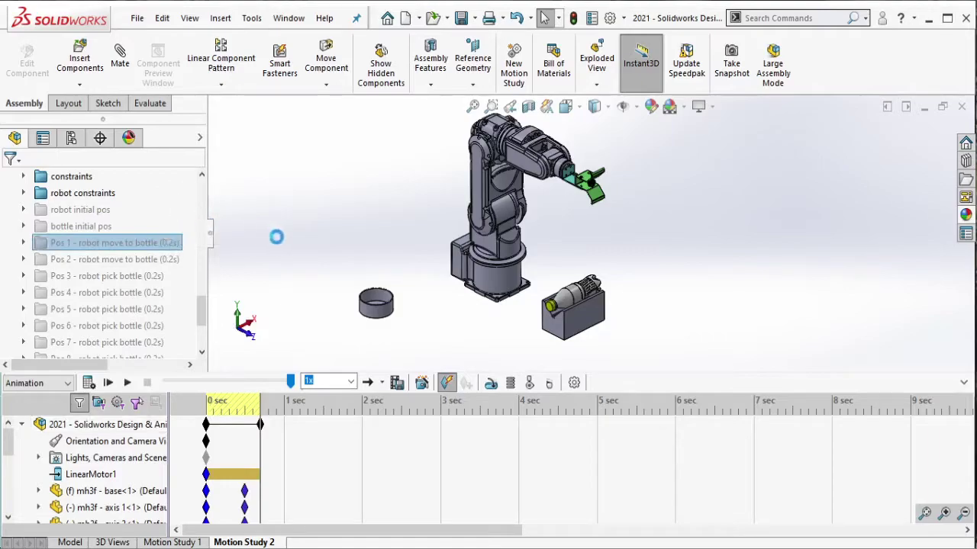
pyautogui.scroll(2, 406, 221)
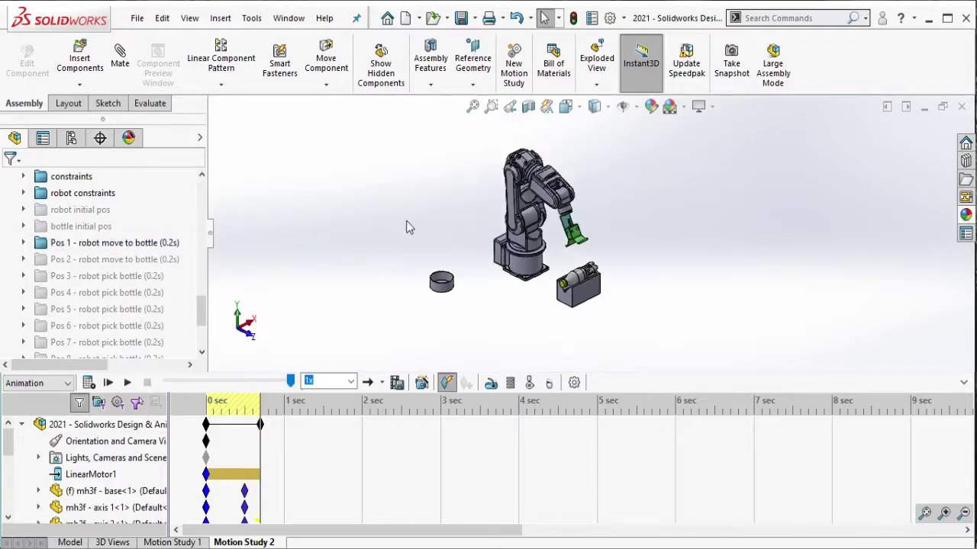
pyautogui.moveTo(405, 221); pyautogui.dragTo(438, 232, button='middle')
pyautogui.moveTo(366, 125); pyautogui.dragTo(740, 378)
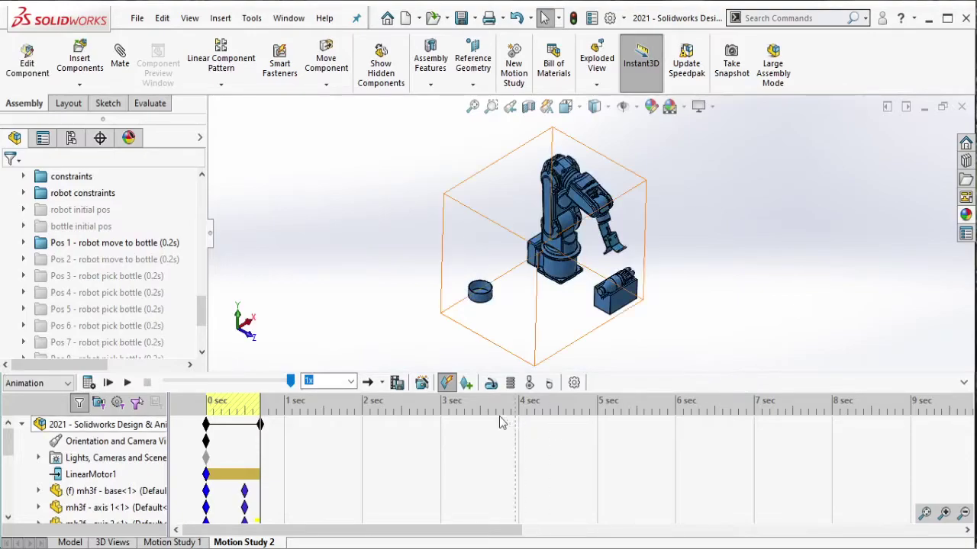
pyautogui.click(464, 382)
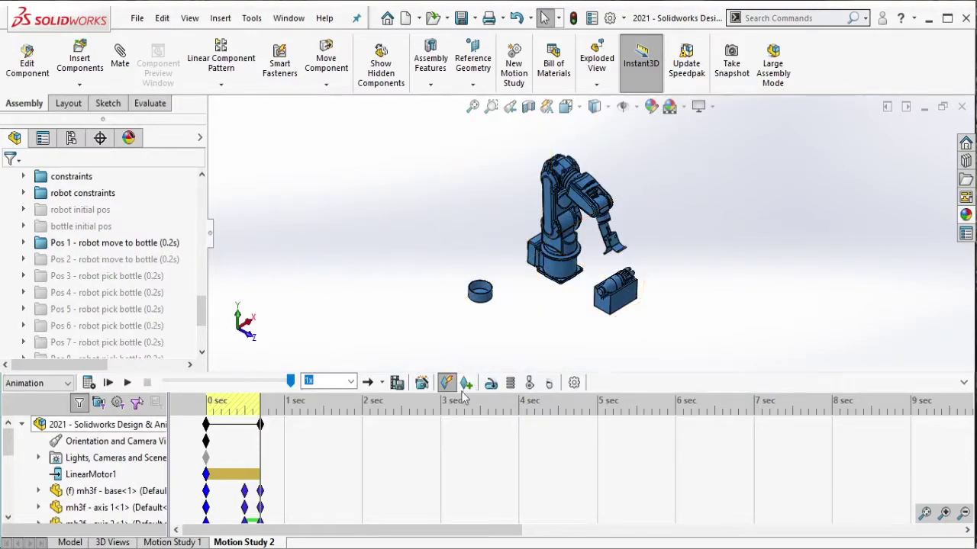
# - Note 'POS1' in Notepad, re-suppress Pos 1, and extend the study to 0.9 s
pyautogui.click(473, 546)
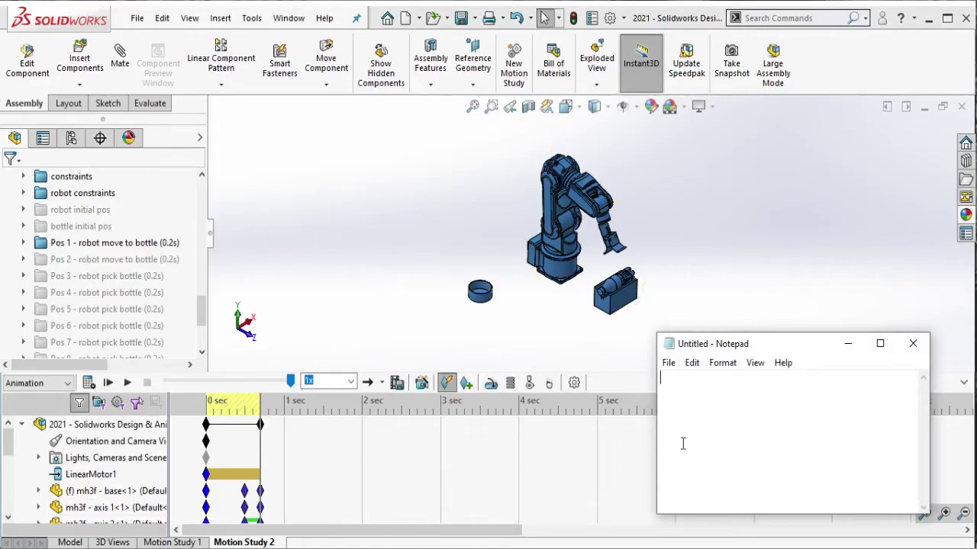
pyautogui.write('POS1')
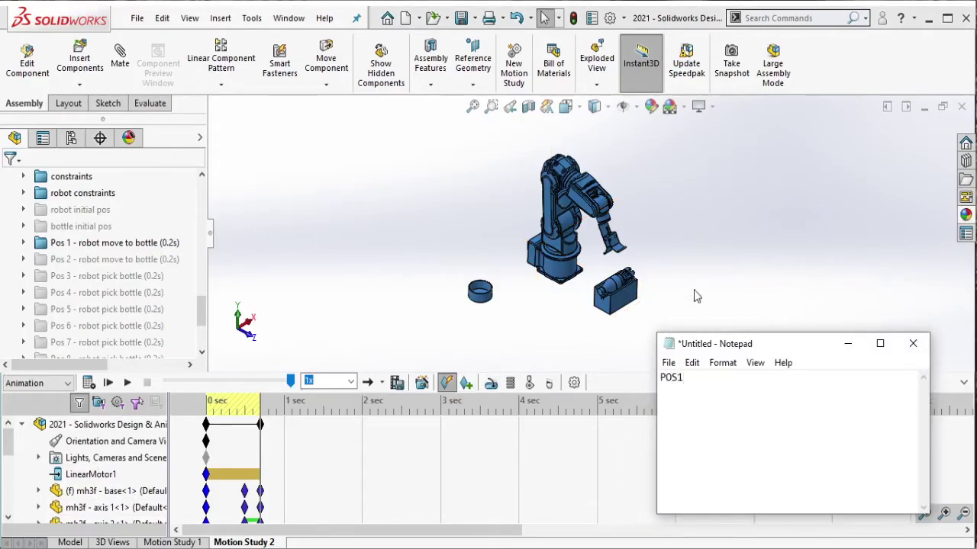
pyautogui.click(696, 296)
pyautogui.click(164, 243)
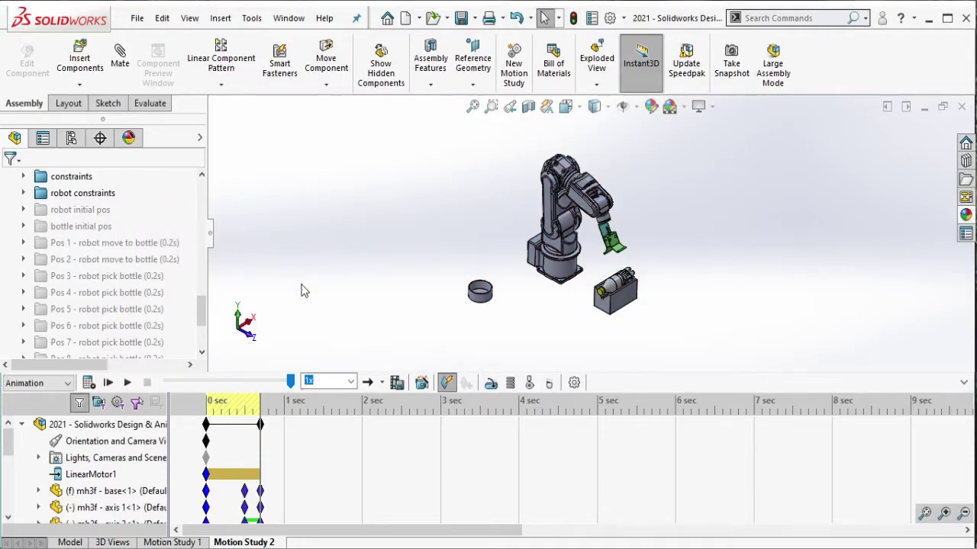
pyautogui.moveTo(260, 424); pyautogui.dragTo(275, 424)
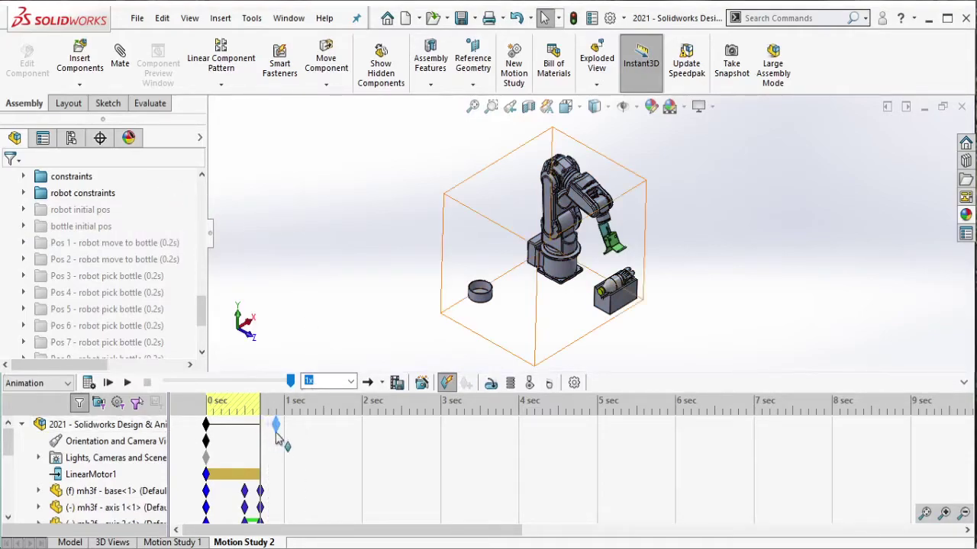
# - Unsuppress the Pos 2 mates and key the robot's Pos 2 pose near 0.9 s
pyautogui.click(403, 311)
pyautogui.press('z')
pyautogui.press('z')
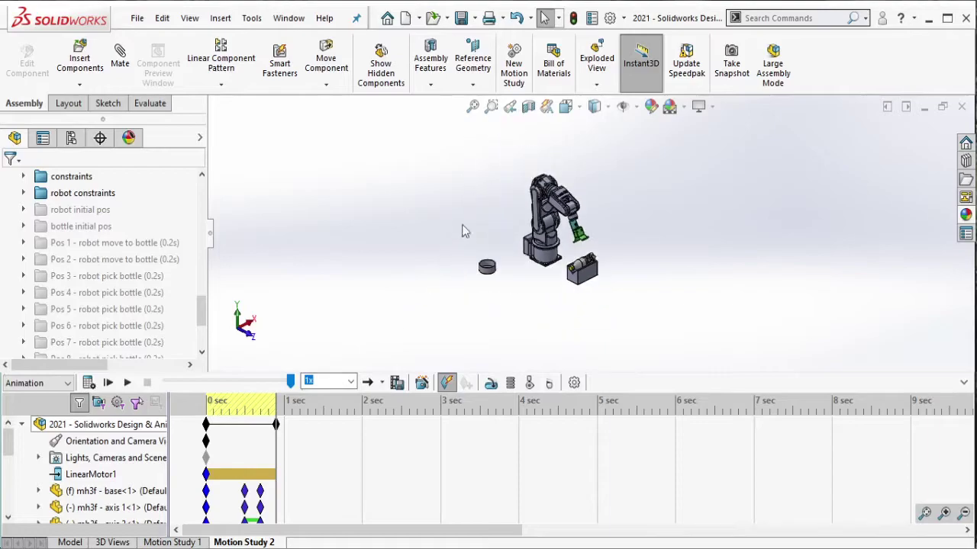
pyautogui.moveTo(422, 134)
pyautogui.mouseDown()
pyautogui.moveTo(508, 259)
pyautogui.moveTo(627, 313)
pyautogui.mouseUp()
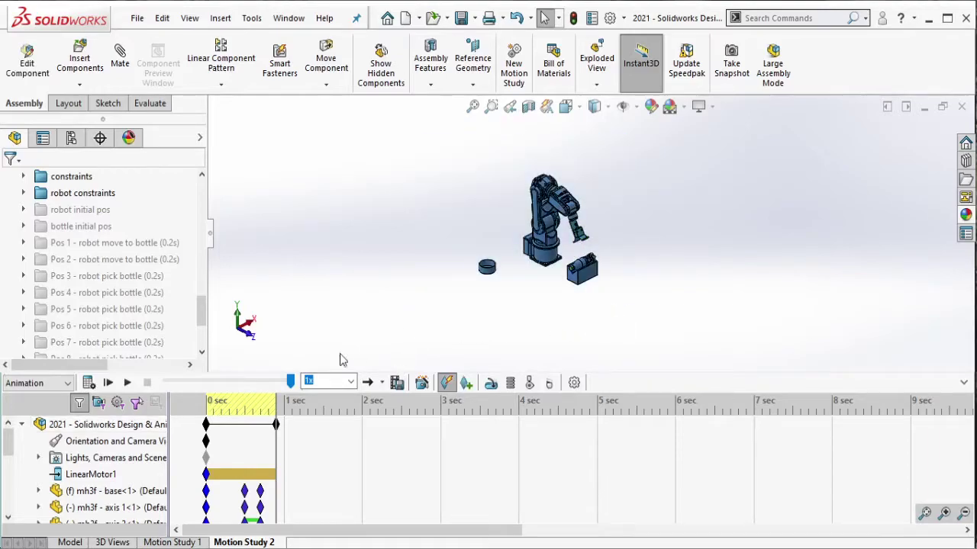
pyautogui.click(161, 259)
pyautogui.click(168, 211)
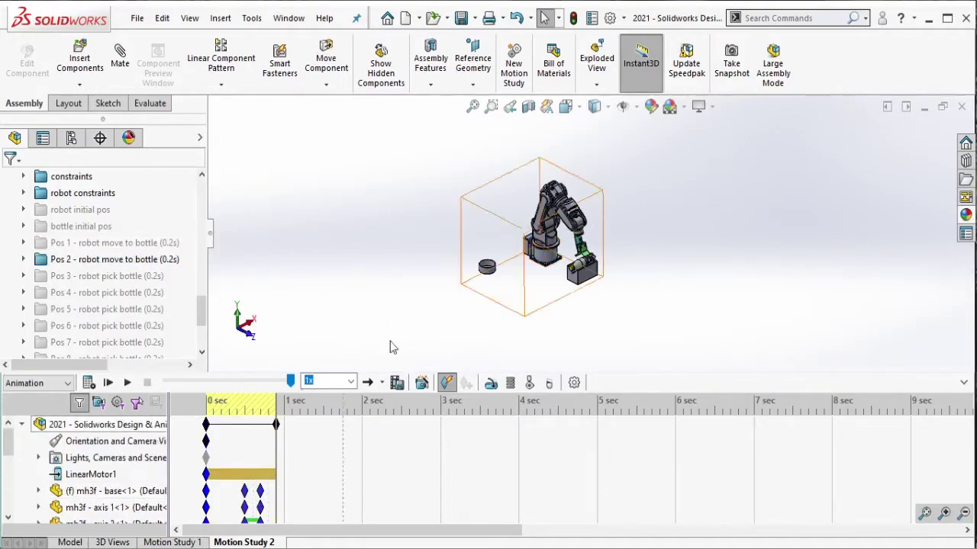
pyautogui.moveTo(412, 139); pyautogui.dragTo(674, 341)
pyautogui.click(466, 382)
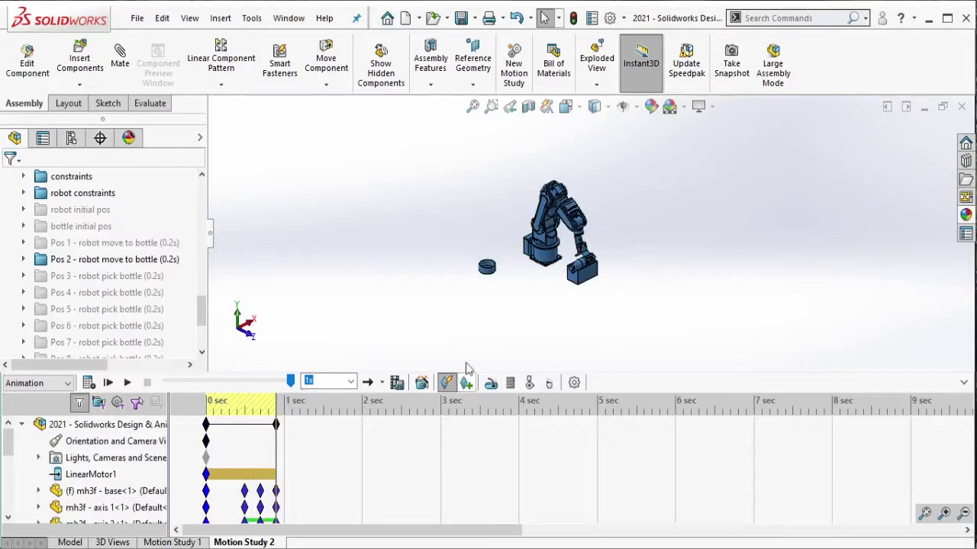
# - Re-suppress the Pos 2 mates and update the position notes
pyautogui.click(176, 260)
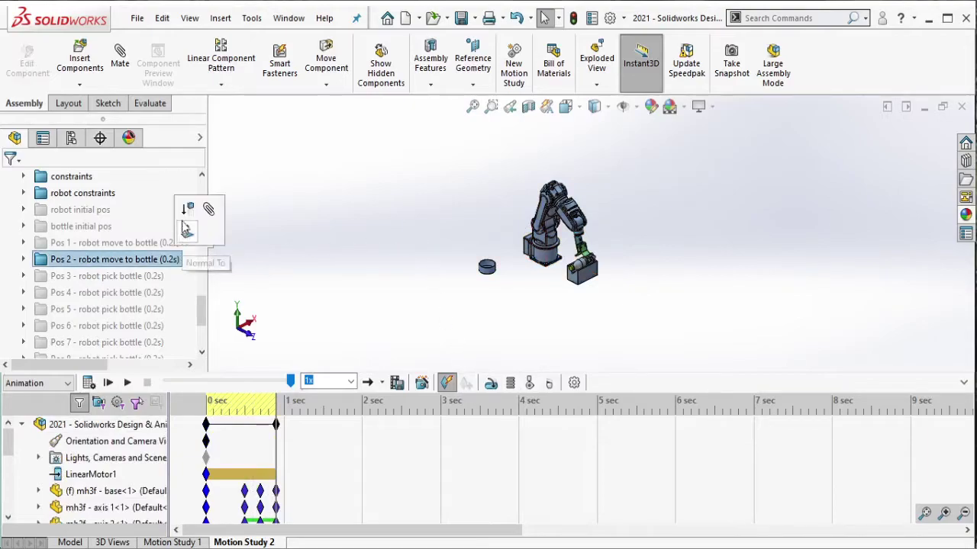
pyautogui.click(345, 252)
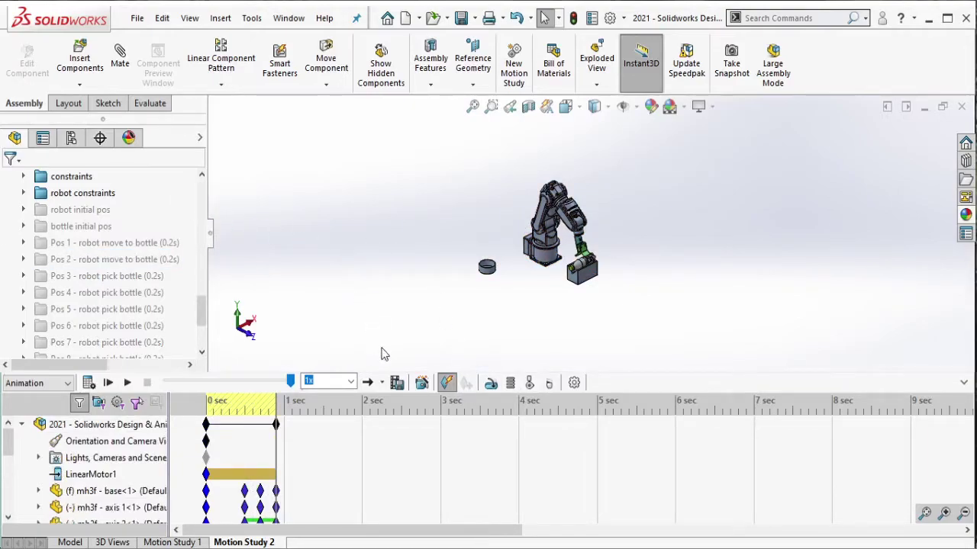
pyautogui.hotkey('alt', 'Tab')
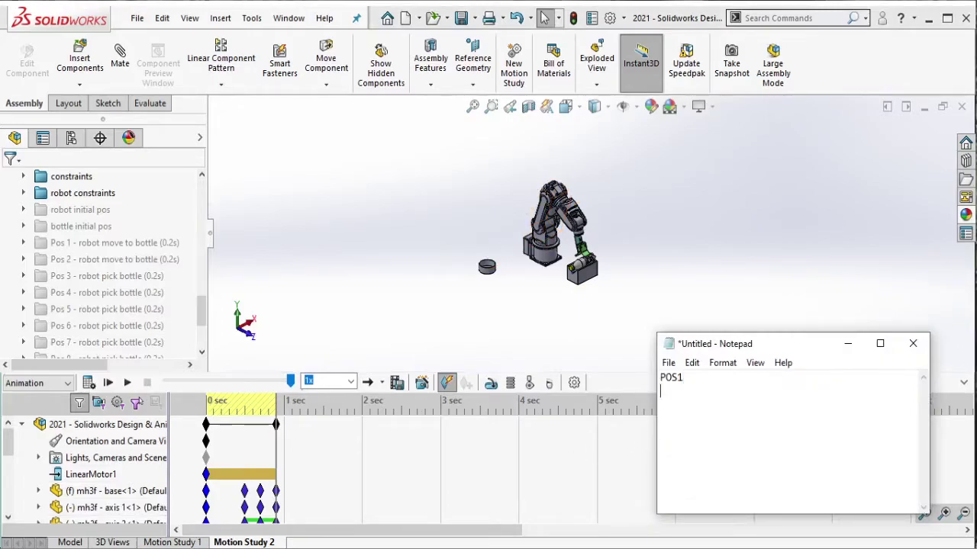
pyautogui.click(847, 344)
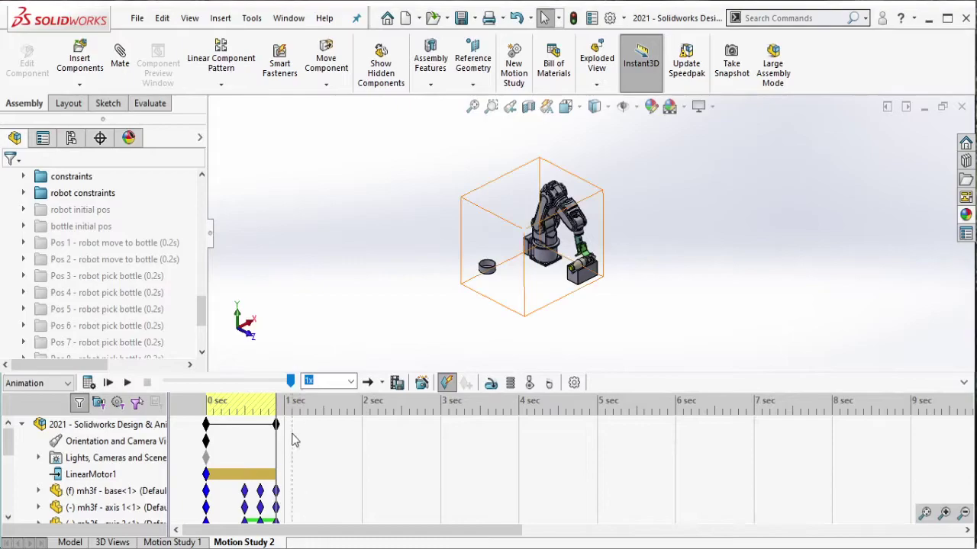
# - Extend the study to about 1 s and key the Pos 3 pick pose there
pyautogui.moveTo(276, 425); pyautogui.dragTo(292, 425)
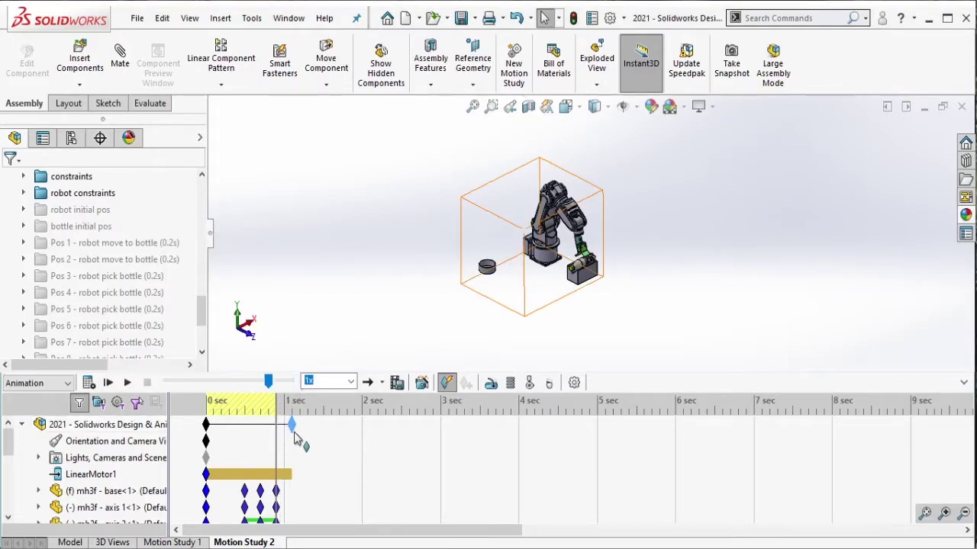
pyautogui.click(295, 445)
pyautogui.click(153, 276)
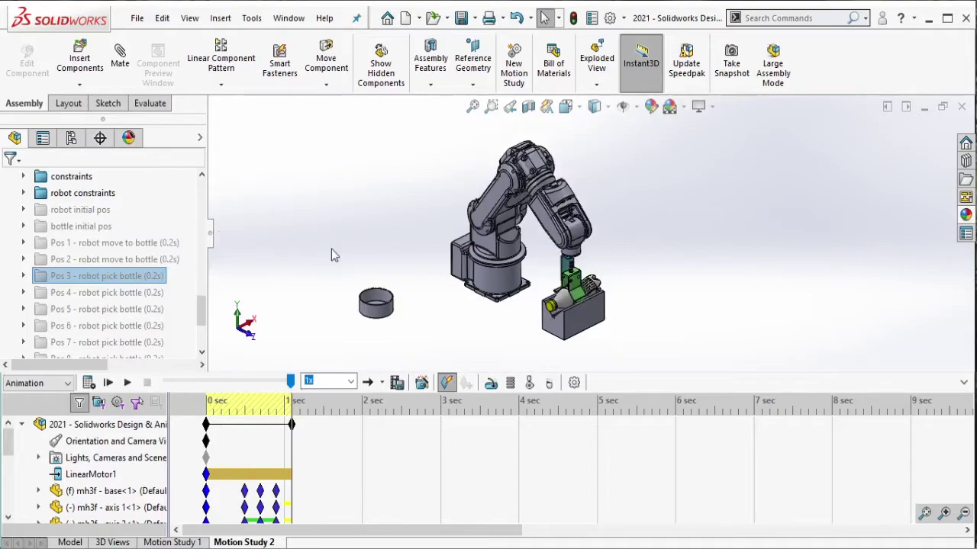
pyautogui.moveTo(303, 122)
pyautogui.mouseDown()
pyautogui.moveTo(596, 340)
pyautogui.moveTo(667, 360)
pyautogui.mouseUp()
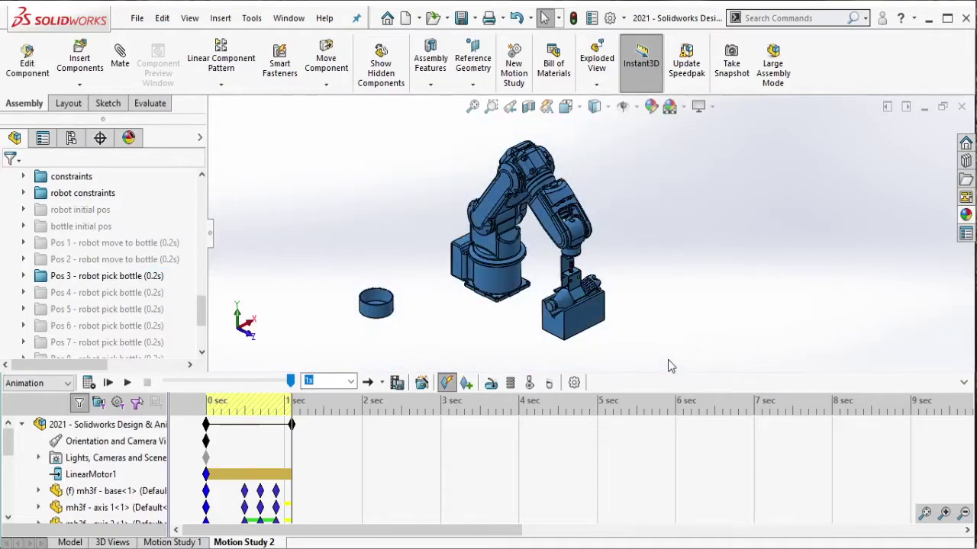
pyautogui.click(468, 390)
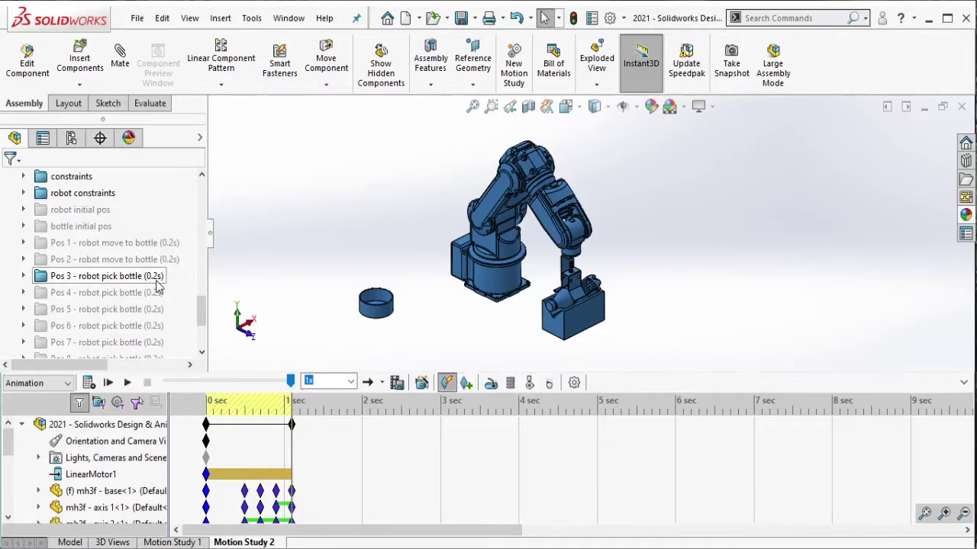
# - Log POS3 in the notes, re-suppress Pos 3, and select the top-level assembly
pyautogui.hotkey('alt', 'Tab')
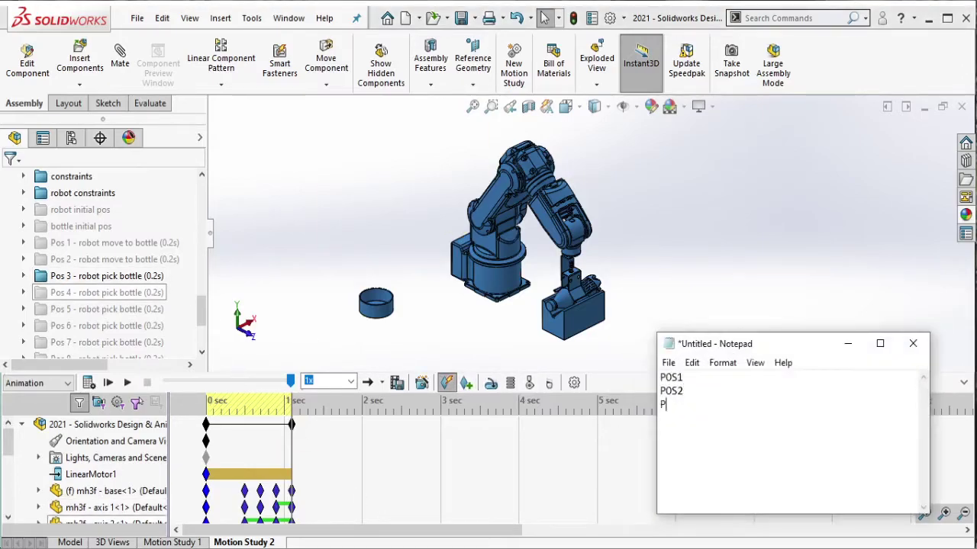
pyautogui.click(847, 343)
pyautogui.click(159, 280)
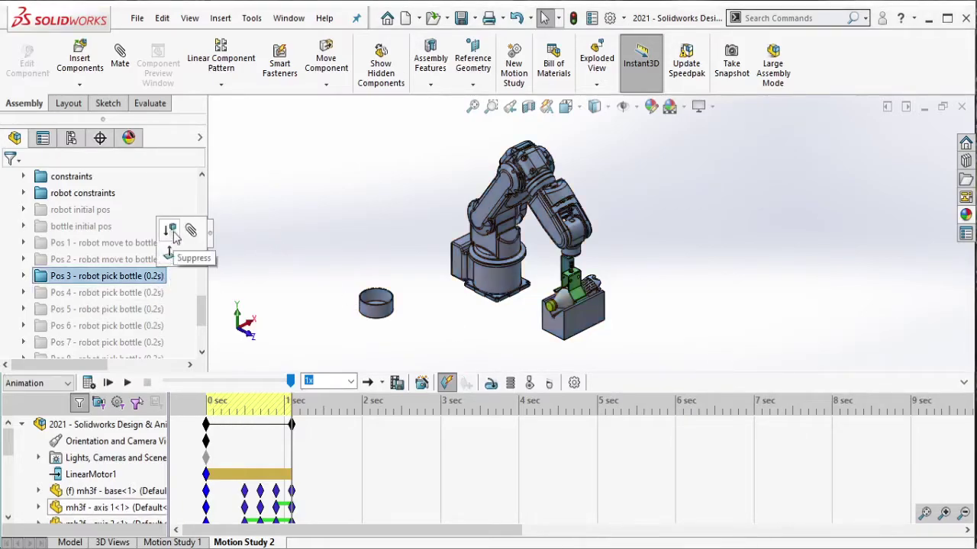
pyautogui.click(185, 232)
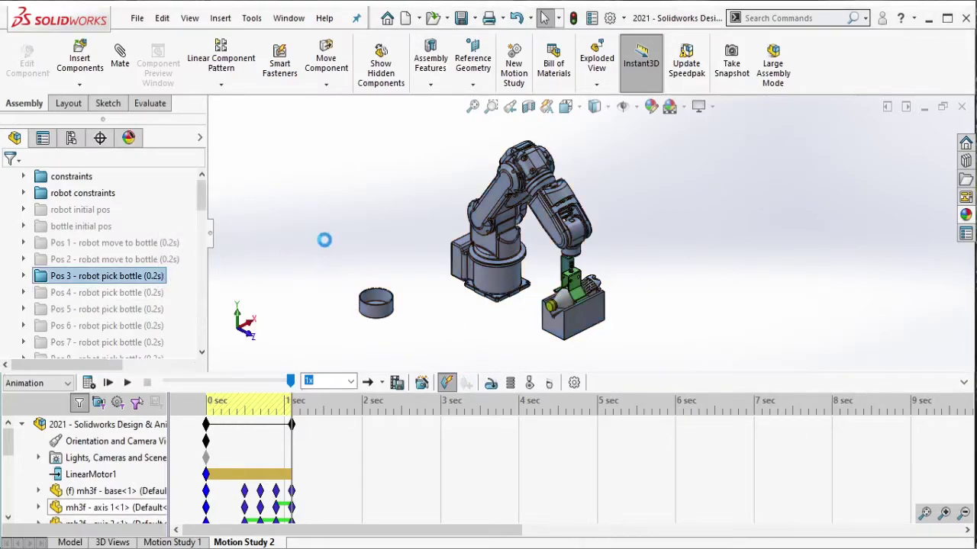
pyautogui.click(329, 421)
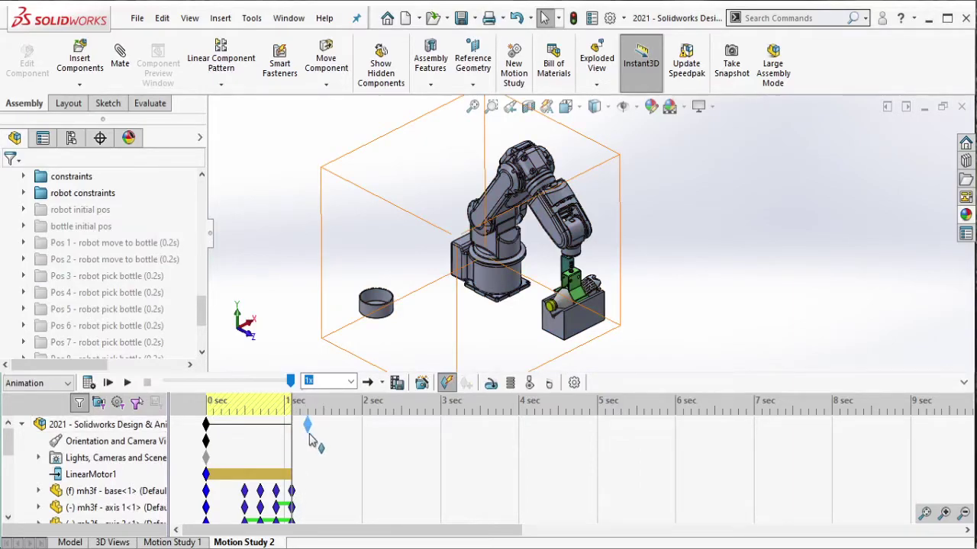
# - Extend the study to about 1.3 s and key the Pos 4 pick pose
pyautogui.moveTo(292, 430); pyautogui.dragTo(308, 440)
pyautogui.click(114, 292)
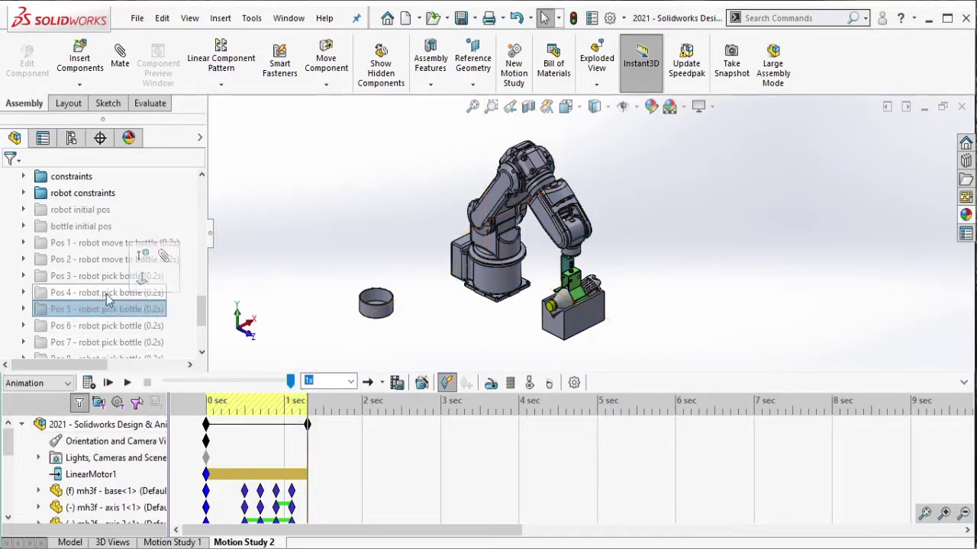
pyautogui.click(148, 244)
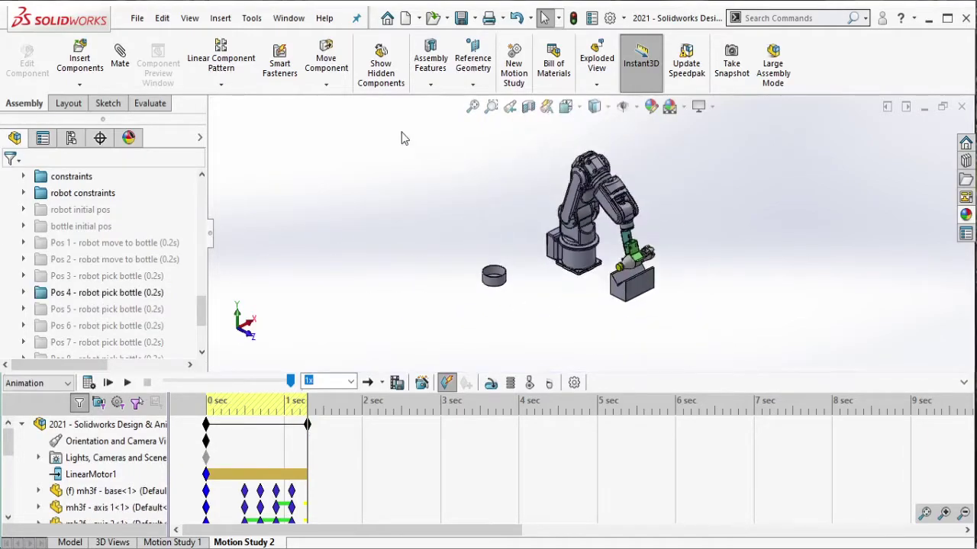
pyautogui.moveTo(404, 138); pyautogui.dragTo(772, 342)
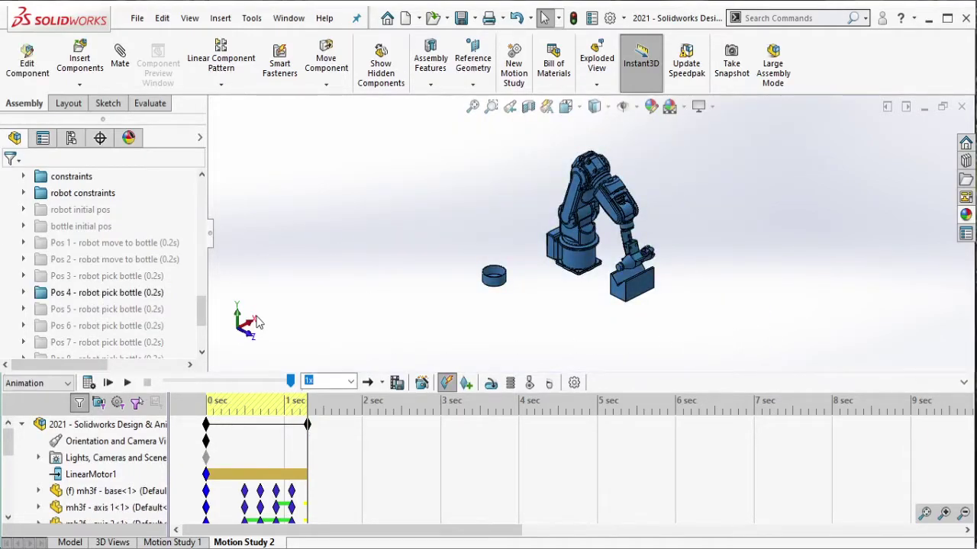
pyautogui.click(466, 385)
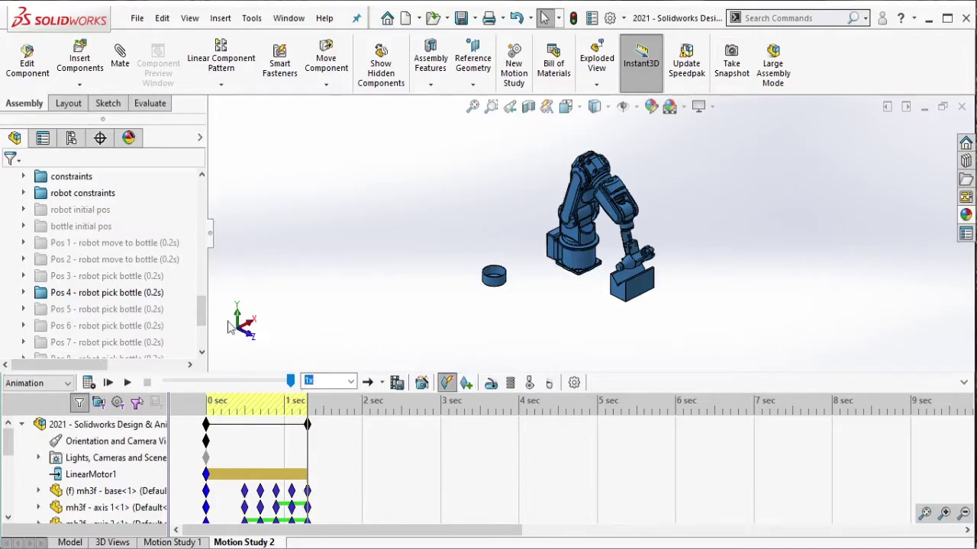
# - Log POS4 in the notes and suppress the Pos 4 mates again
pyautogui.click(107, 292)
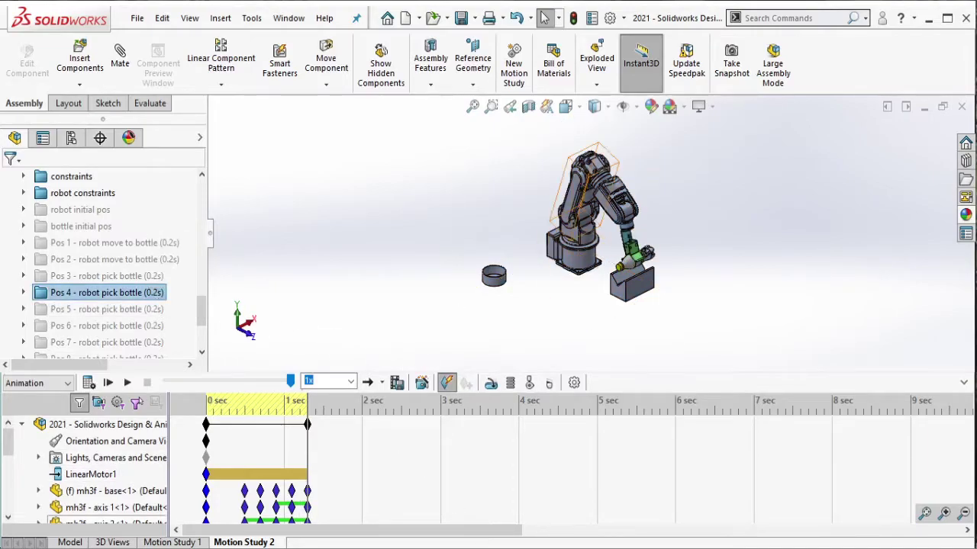
pyautogui.hotkey('alt', 'Tab')
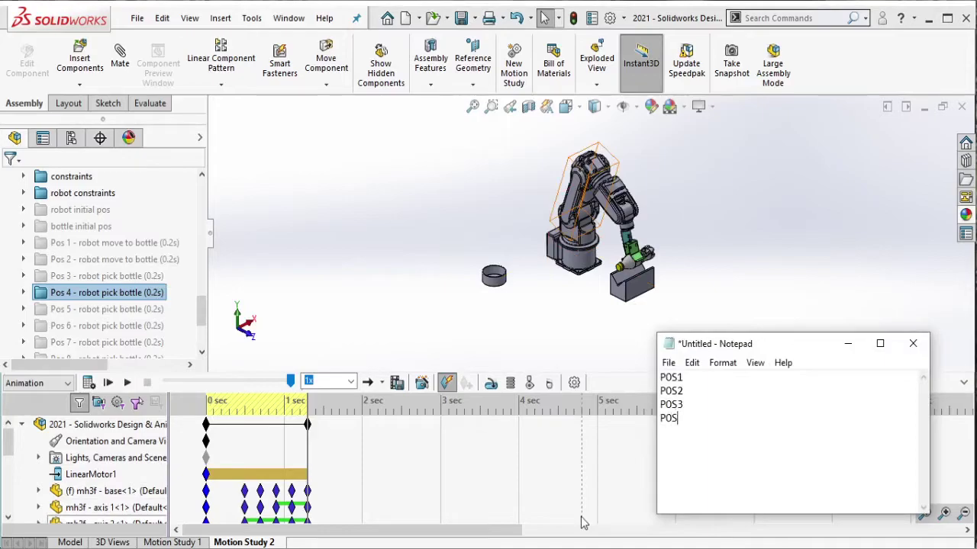
pyautogui.click(847, 343)
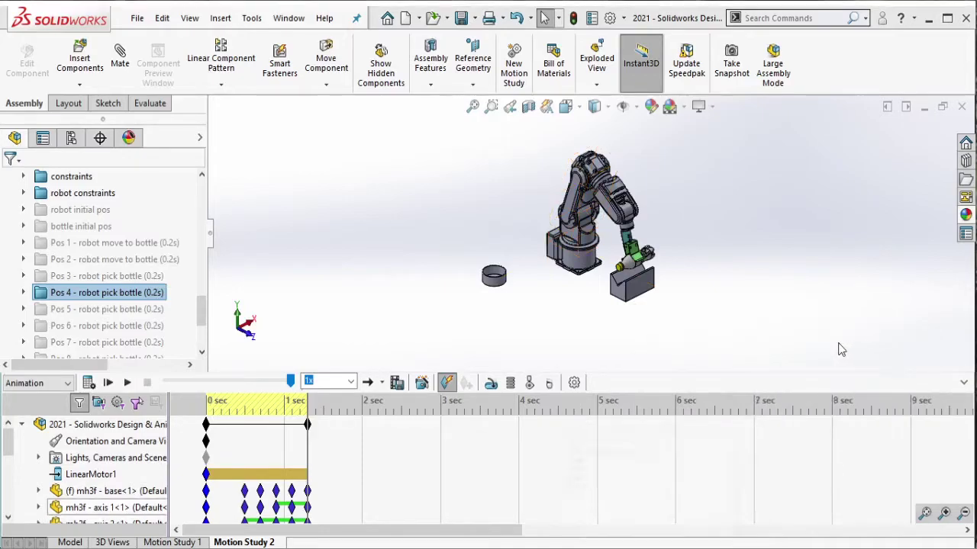
pyautogui.rightClick(142, 294)
pyautogui.click(208, 259)
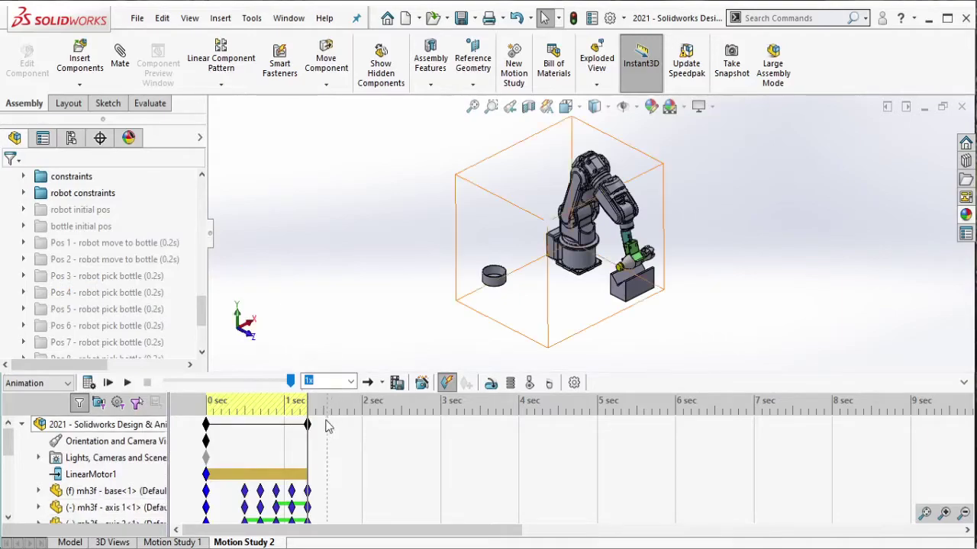
# - Extend the study to about 1.5 s and key the Pos 5 pick pose
pyautogui.moveTo(308, 425); pyautogui.dragTo(323, 425)
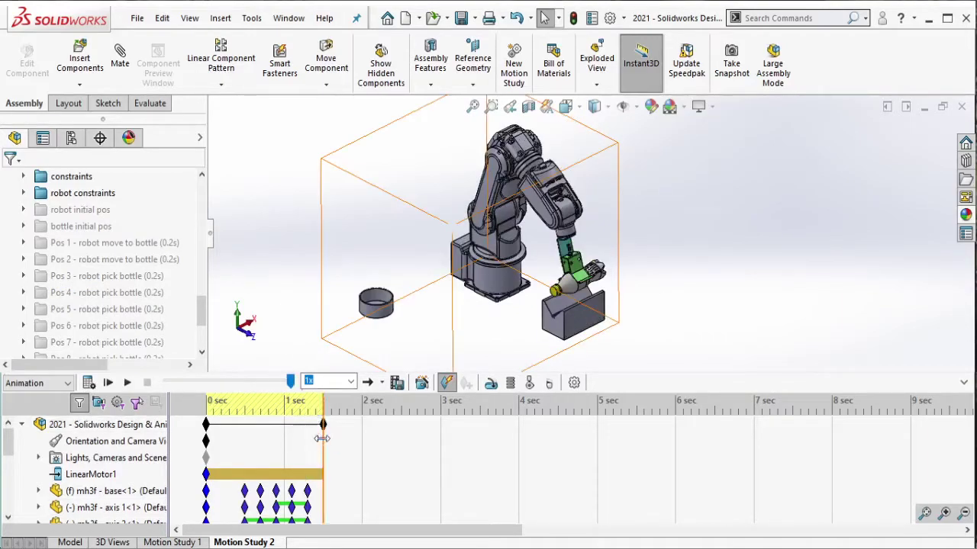
pyautogui.click(107, 309)
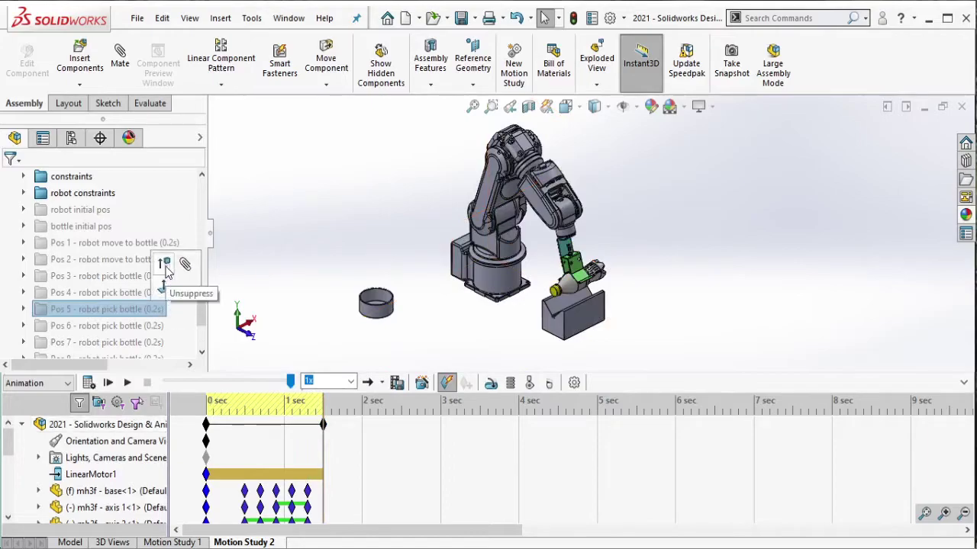
pyautogui.click(161, 259)
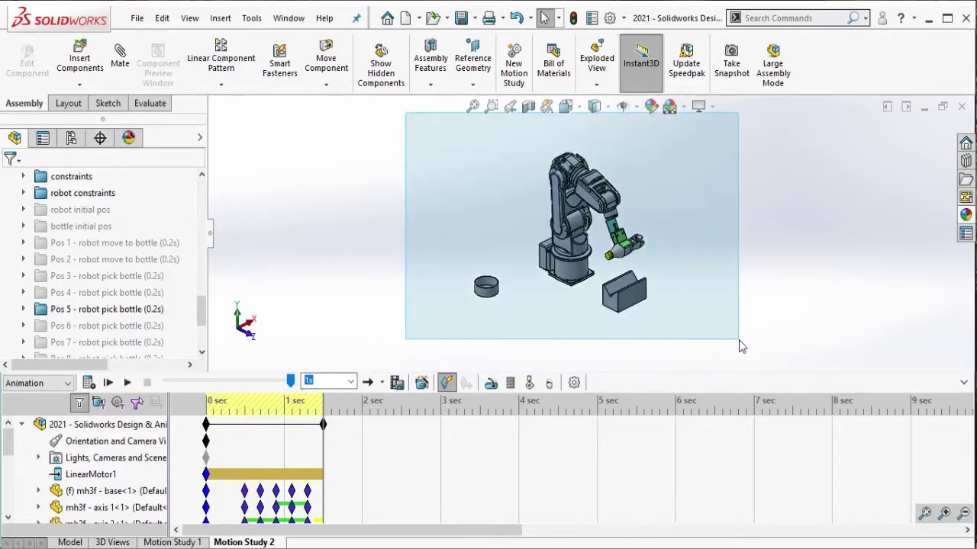
pyautogui.moveTo(406, 120); pyautogui.dragTo(740, 353)
pyautogui.click(466, 383)
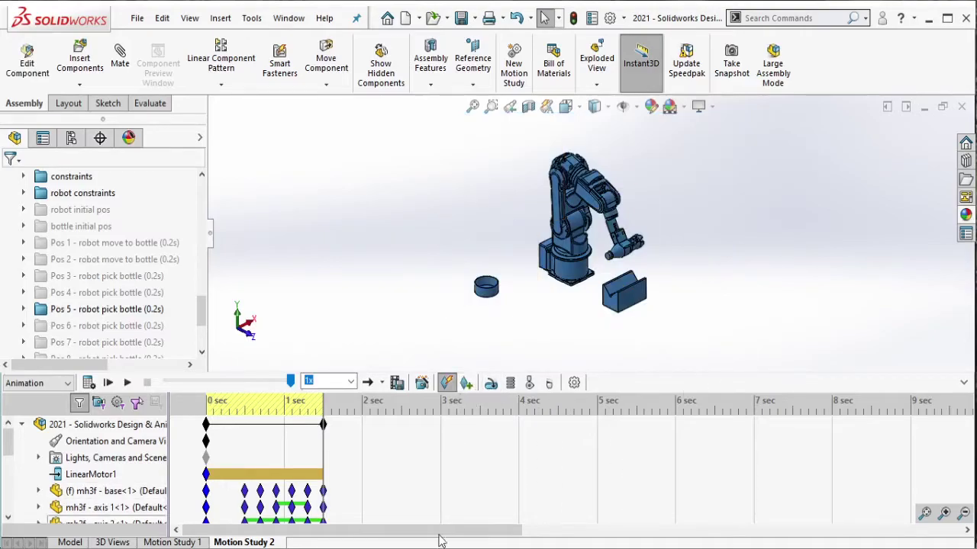
# - Update the position notes and select the Pos 5 folder to re-suppress it
pyautogui.hotkey('alt', 'Tab')
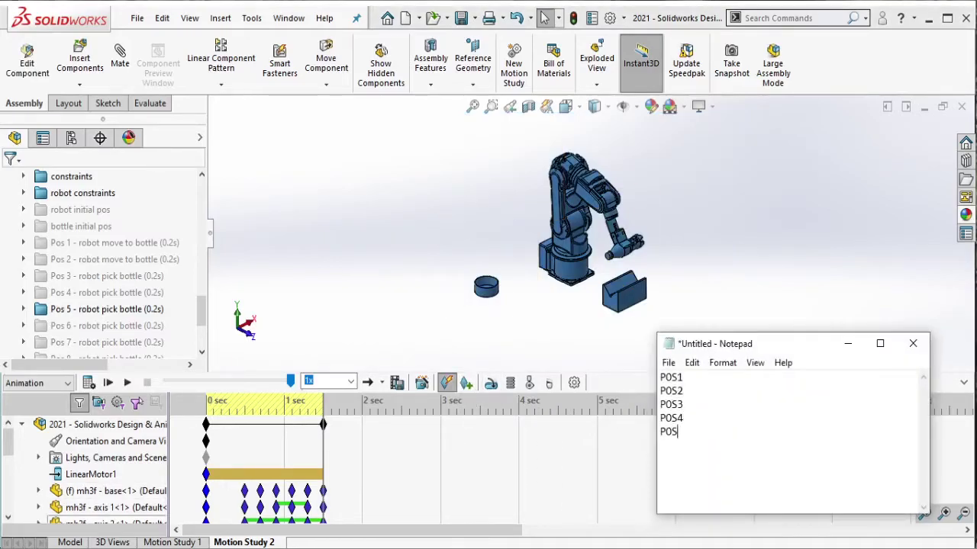
pyautogui.click(847, 343)
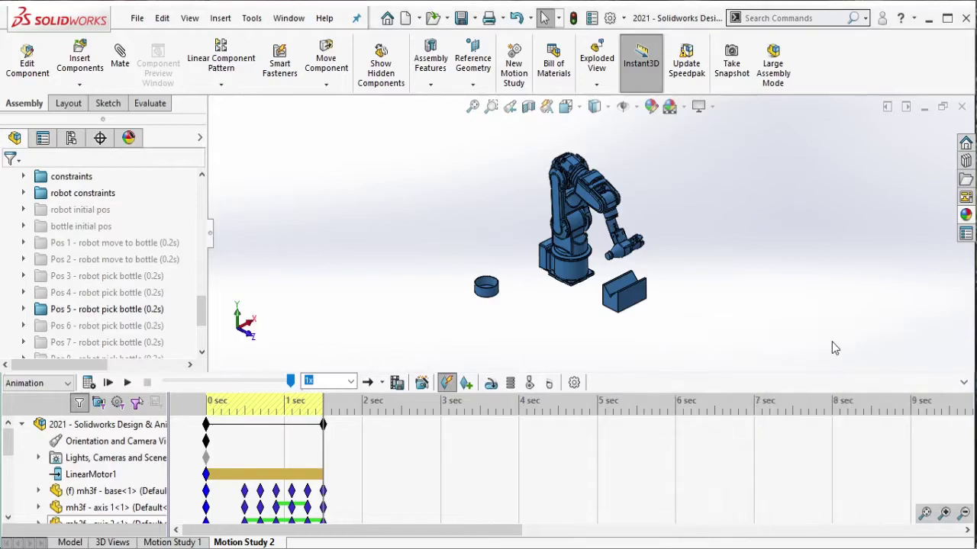
pyautogui.click(152, 309)
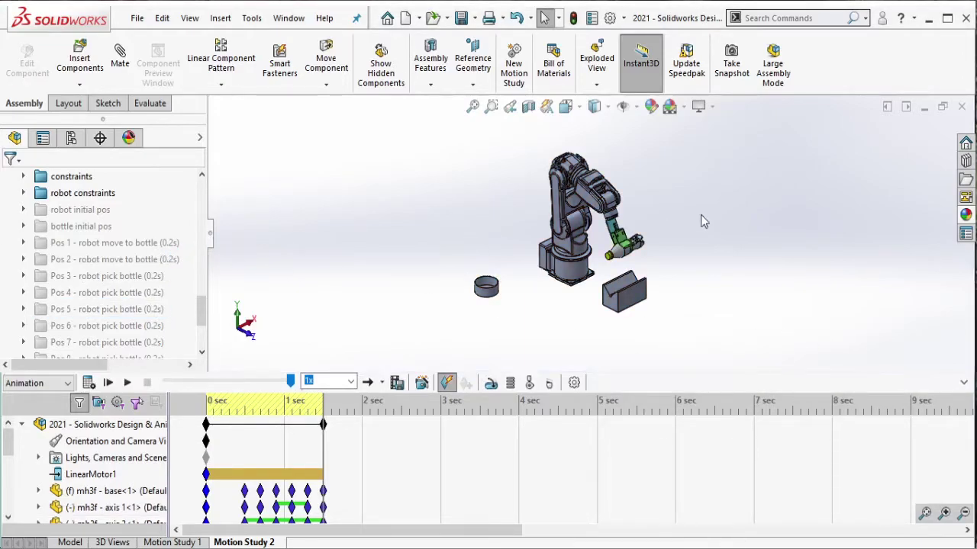
pyautogui.scroll(-2, 601, 193)
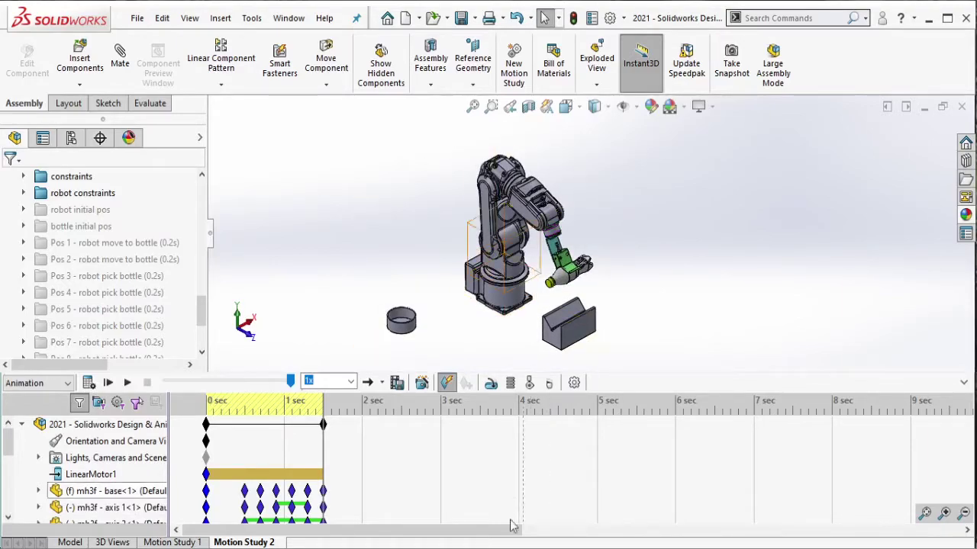
# - Extend the animation to about 1.7 s and key the Pos 6 pose
pyautogui.hotkey('alt', 'Tab')
pyautogui.hotkey('alt', 'Tab')
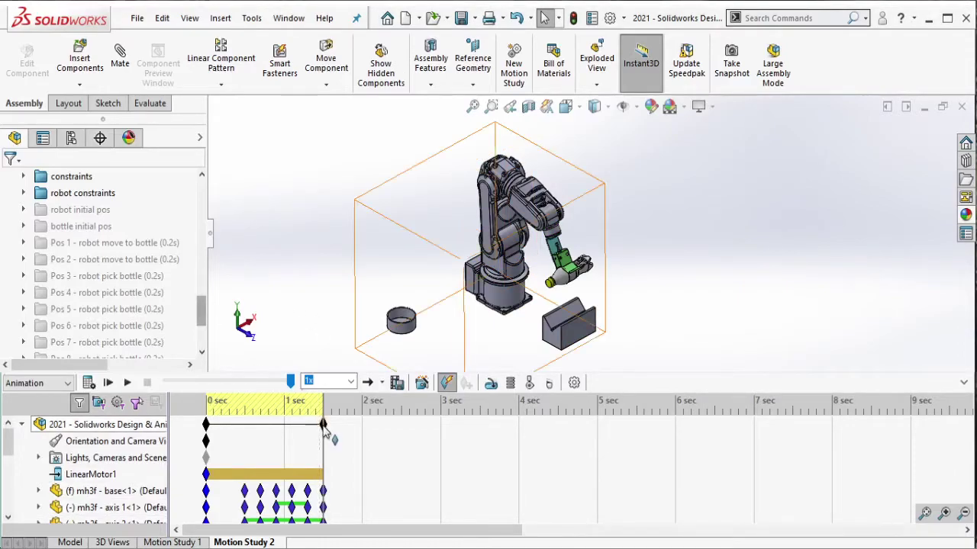
pyautogui.moveTo(324, 440); pyautogui.dragTo(341, 441)
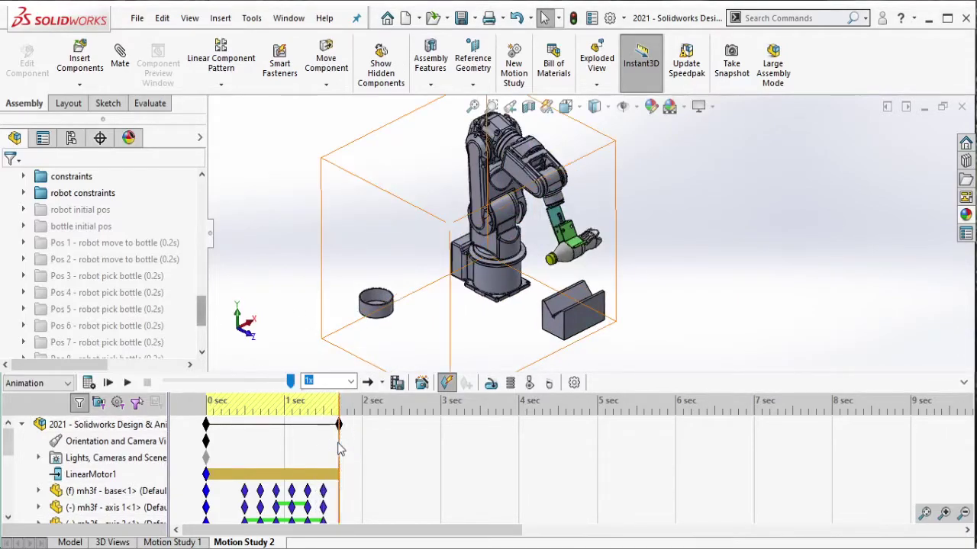
pyautogui.click(138, 325)
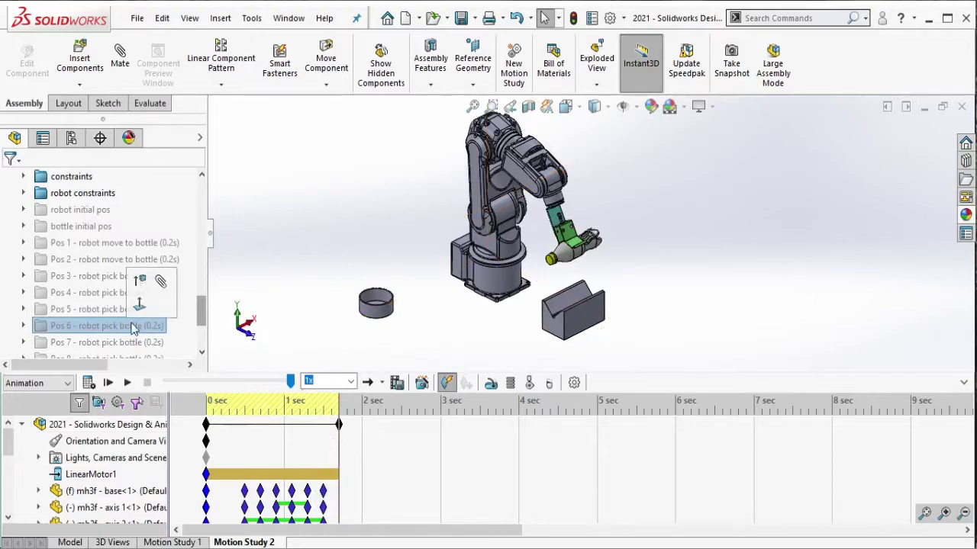
pyautogui.click(293, 267)
pyautogui.scroll(2, 409, 244)
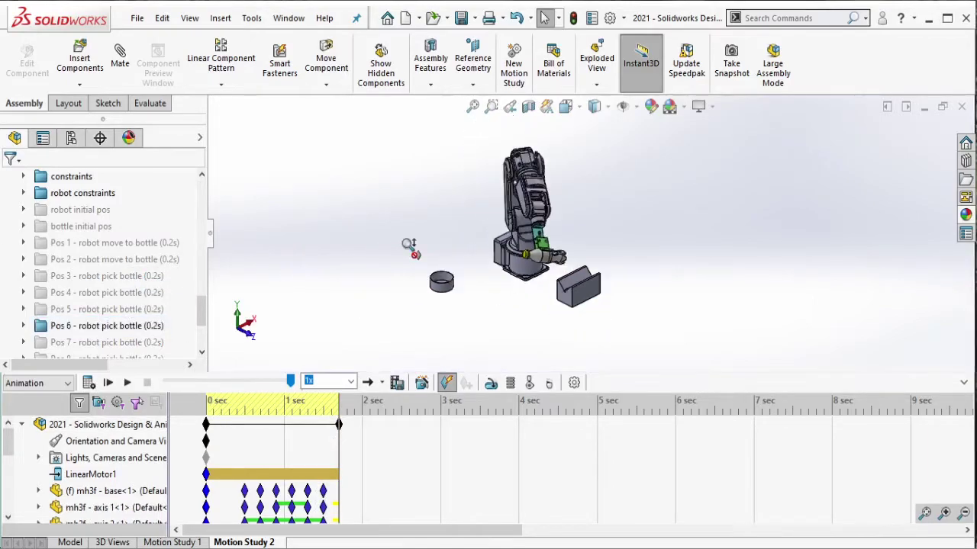
pyautogui.moveTo(345, 135); pyautogui.dragTo(654, 344)
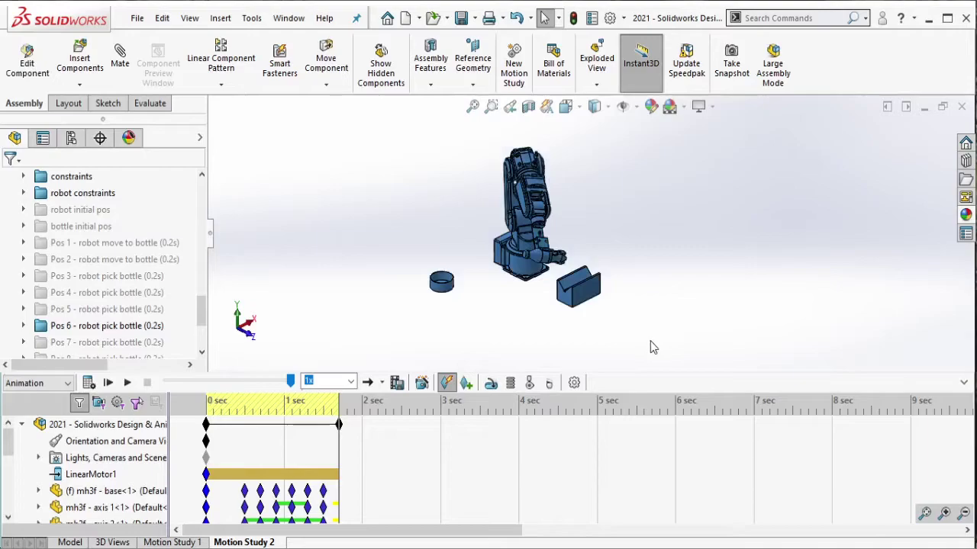
pyautogui.click(473, 386)
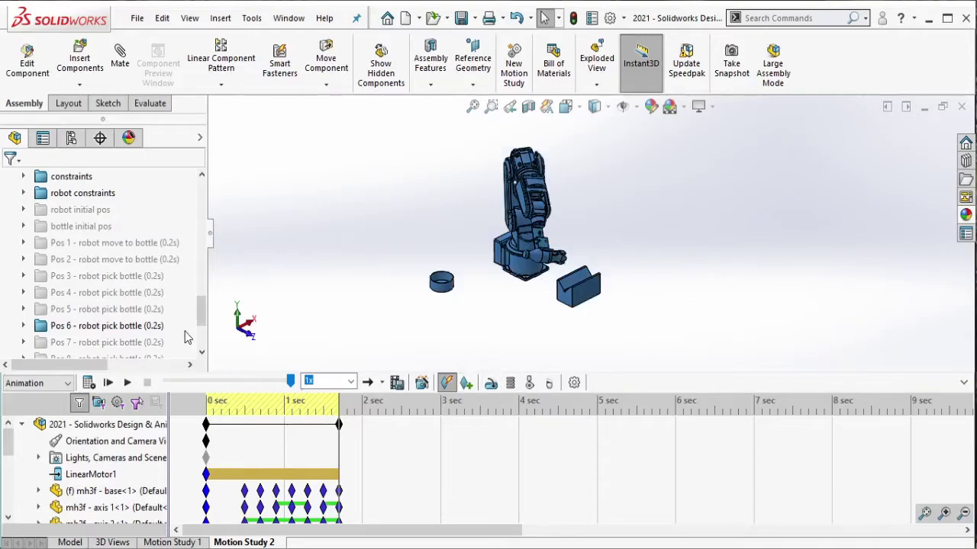
# - Log POS6 in the notes and suppress the Pos 6 mates again
pyautogui.hotkey('alt', 'Tab')
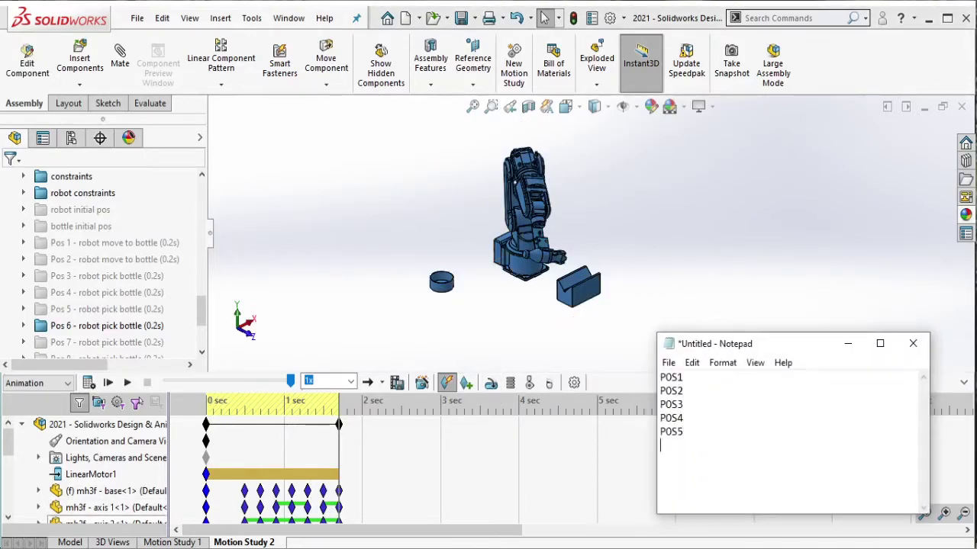
pyautogui.hotkey('alt', 'Tab')
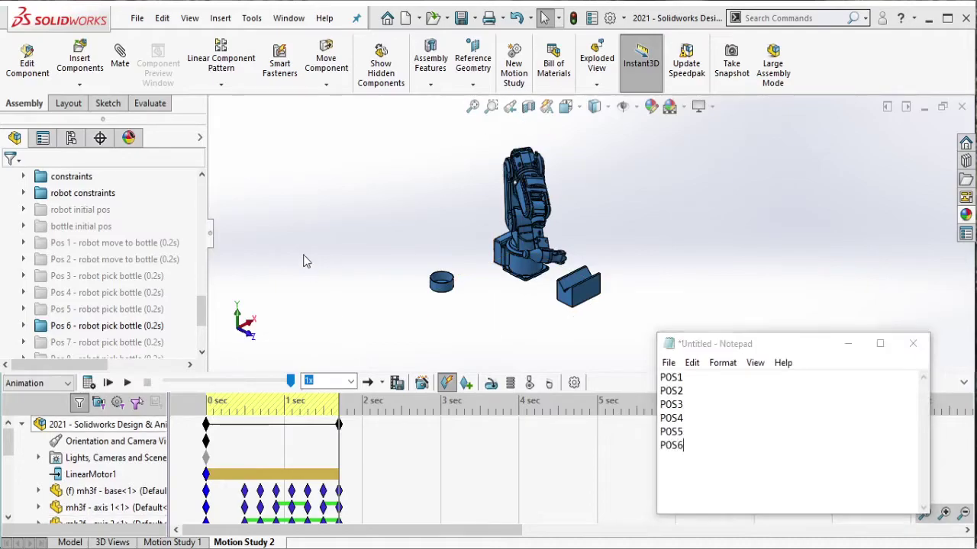
pyautogui.click(145, 333)
pyautogui.click(152, 287)
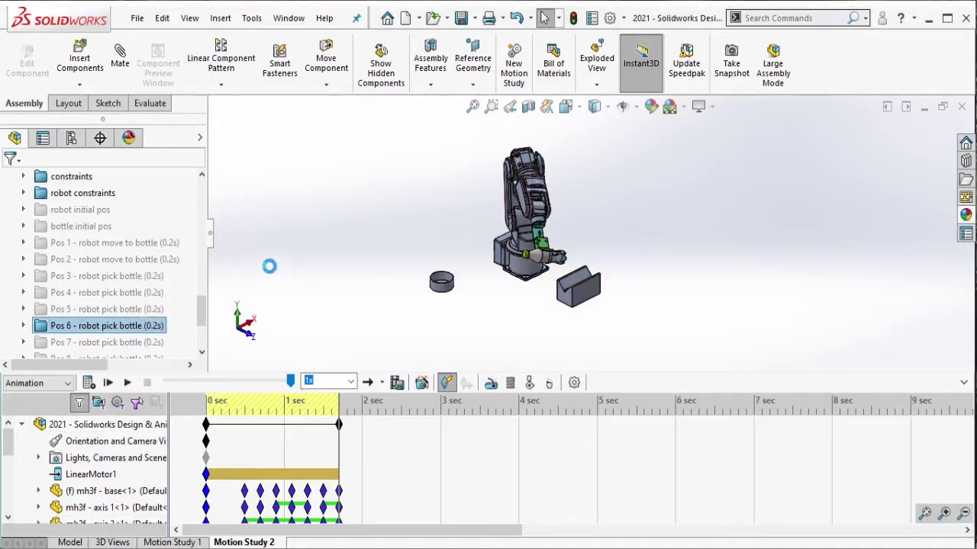
pyautogui.click(202, 352)
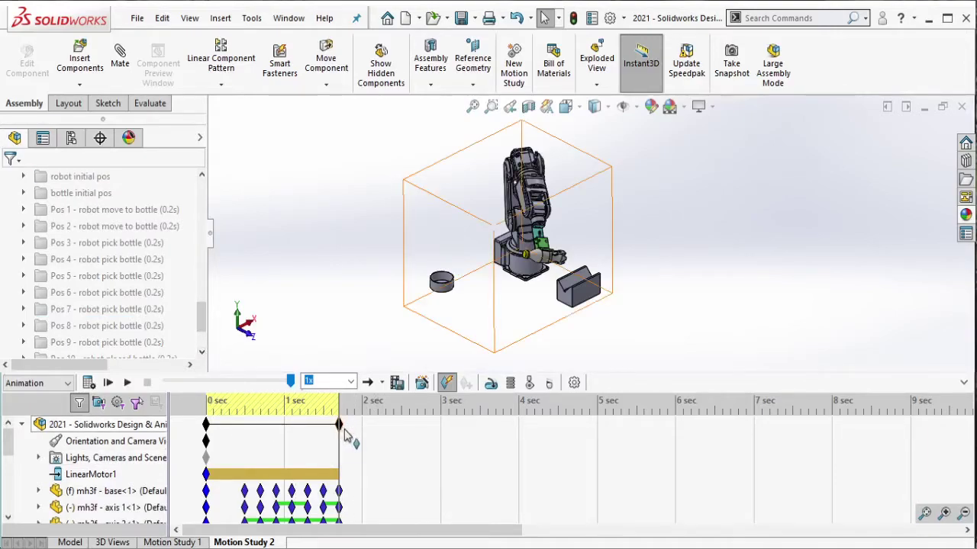
# - Extend the animation to about 1.9 s and apply the Pos 7 mates
pyautogui.moveTo(341, 432); pyautogui.dragTo(349, 438)
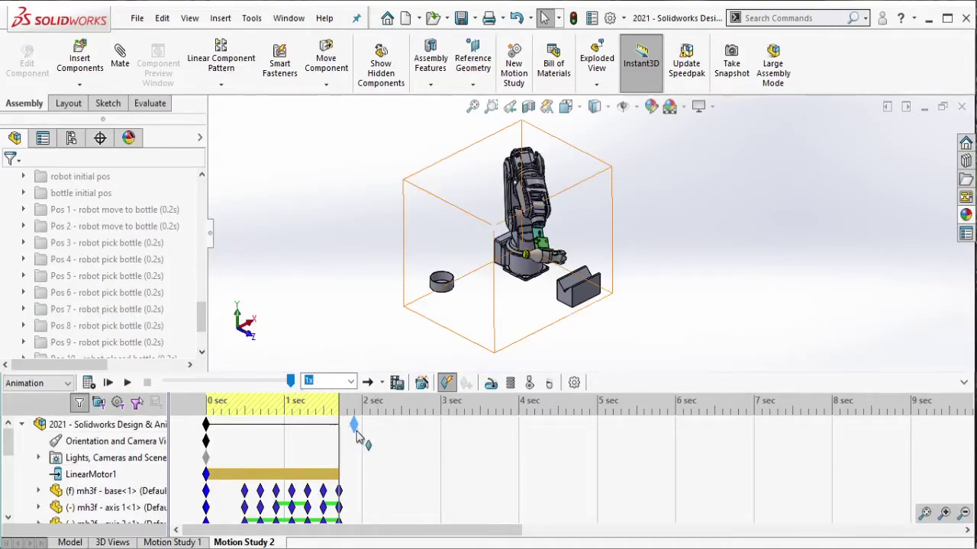
pyautogui.click(130, 309)
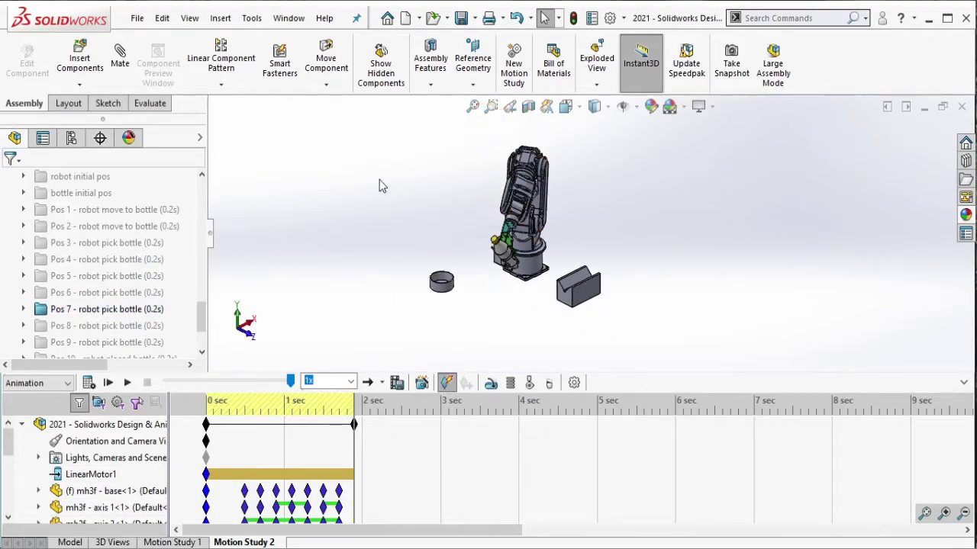
pyautogui.moveTo(370, 125); pyautogui.dragTo(650, 364)
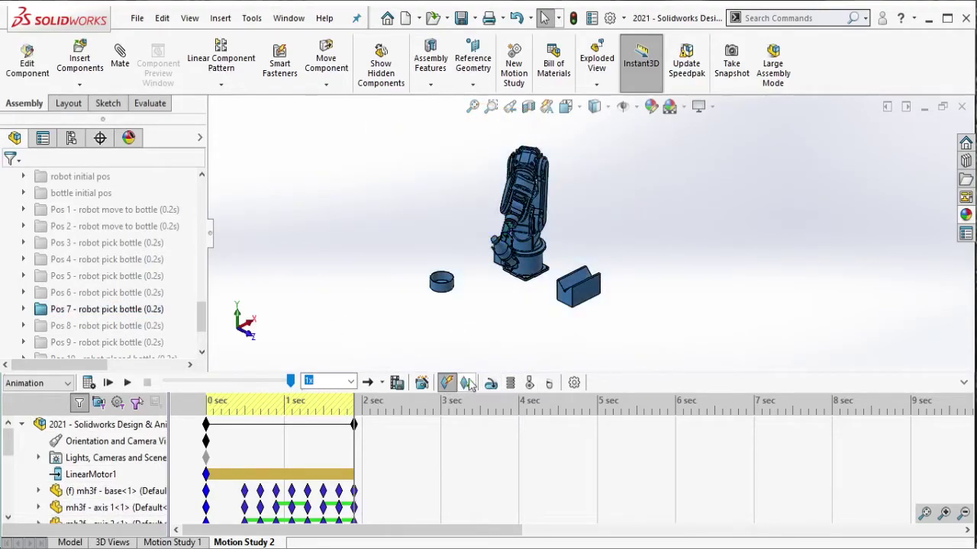
# - Log POS7 in the notes and suppress the Pos 7 mates again
pyautogui.hotkey('alt', 'Tab')
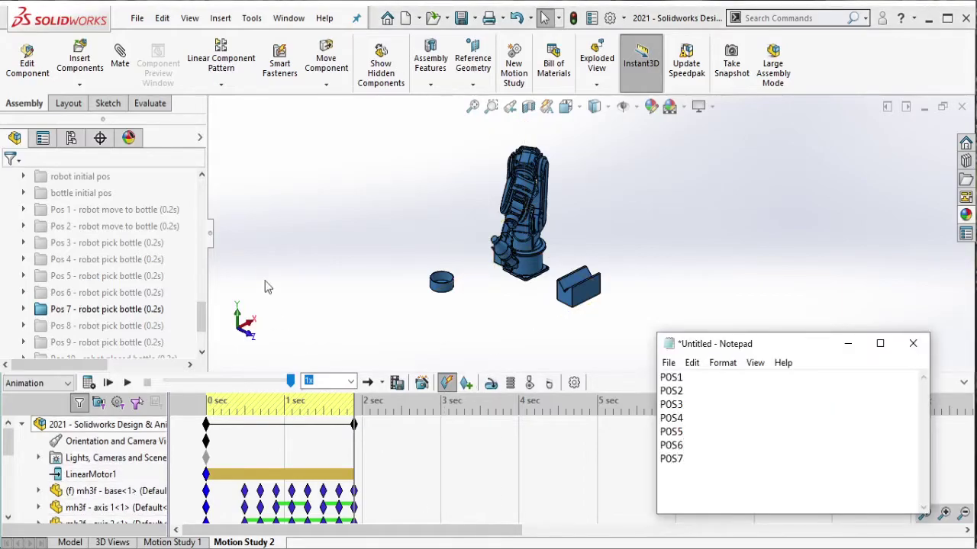
pyautogui.click(147, 310)
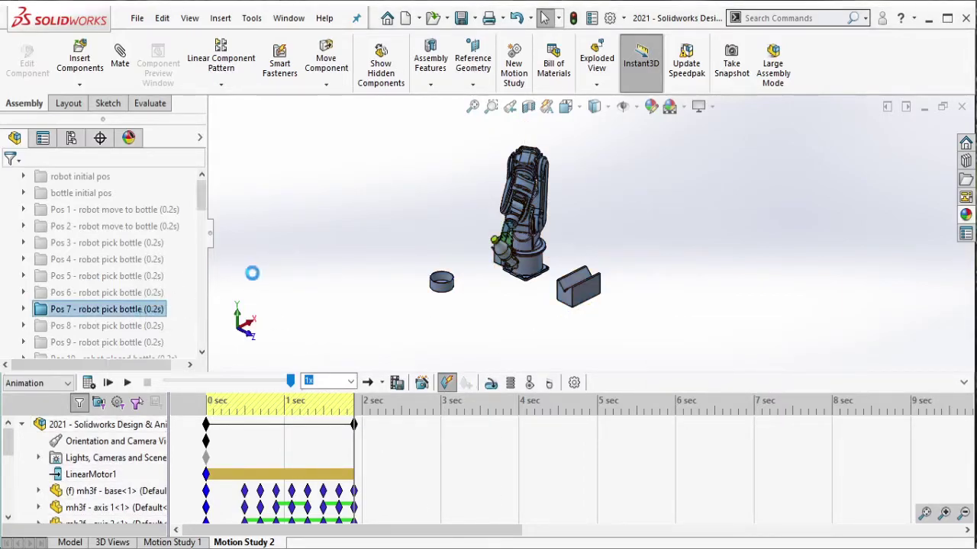
pyautogui.click(349, 338)
# - Extend the study to about 2.1 s and key the Pos 8 pose, bottle lifted beside the cup
pyautogui.moveTo(354, 431); pyautogui.dragTo(370, 432)
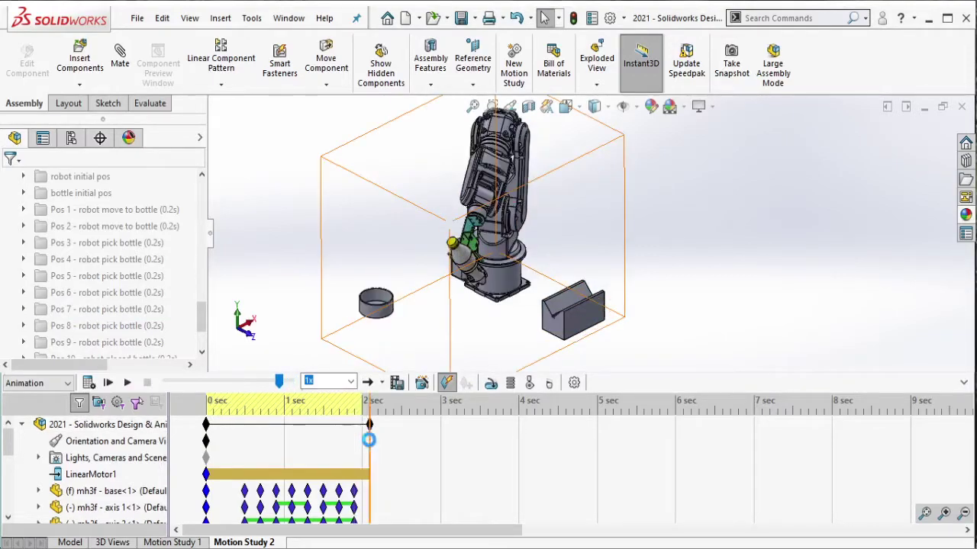
pyautogui.click(138, 325)
pyautogui.click(158, 284)
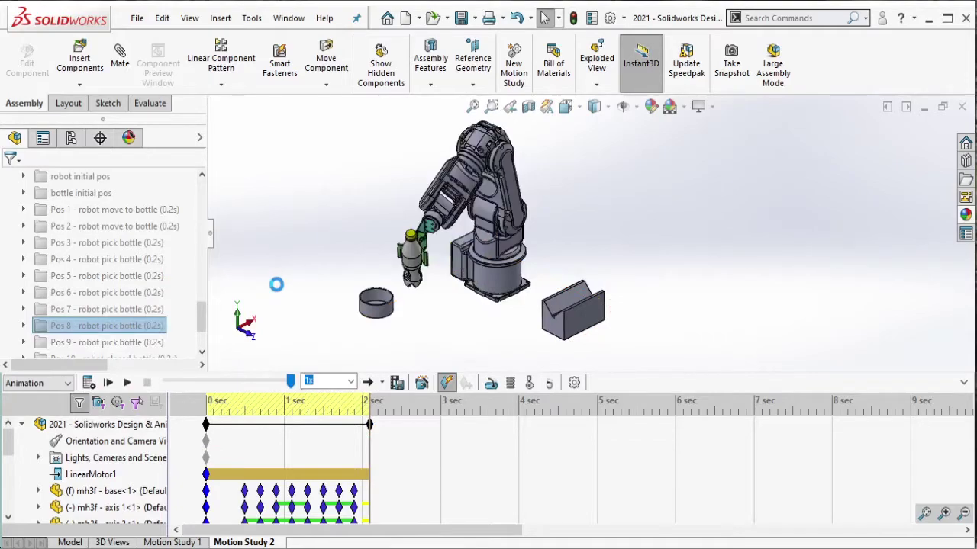
pyautogui.moveTo(363, 130); pyautogui.dragTo(671, 381)
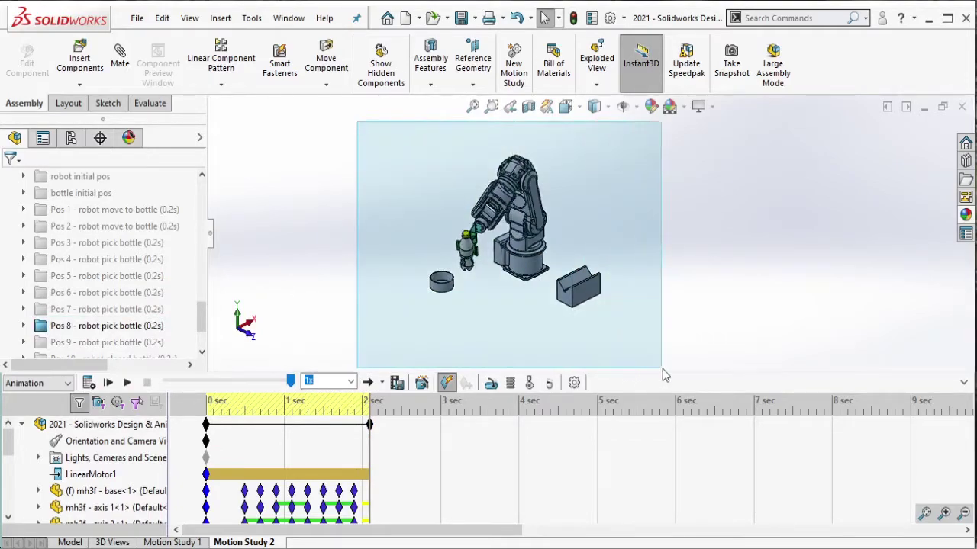
pyautogui.hotkey('alt', 'Tab')
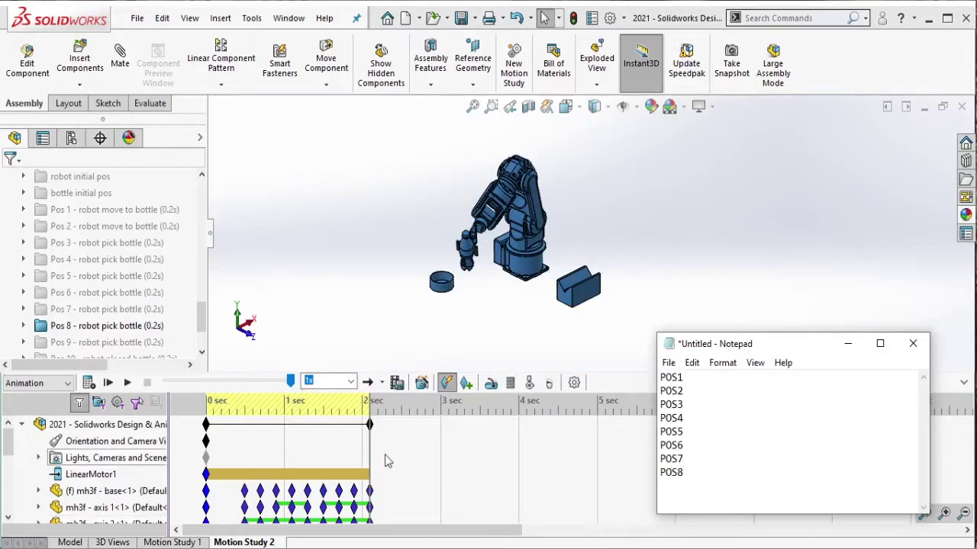
pyautogui.click(151, 333)
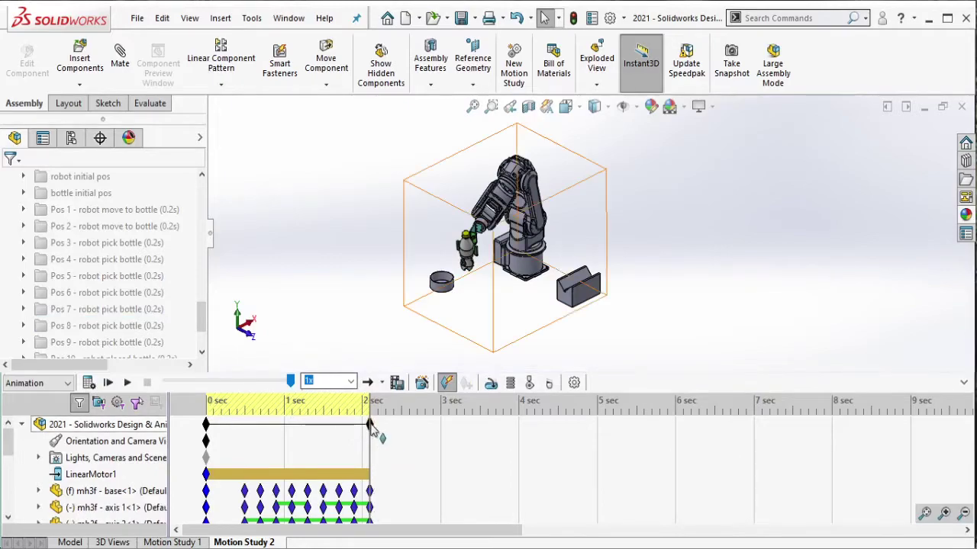
# - Extend the study to about 2.3 s and key the Pos 9 pose, bottle lowered over the cup
pyautogui.moveTo(369, 424); pyautogui.dragTo(386, 439)
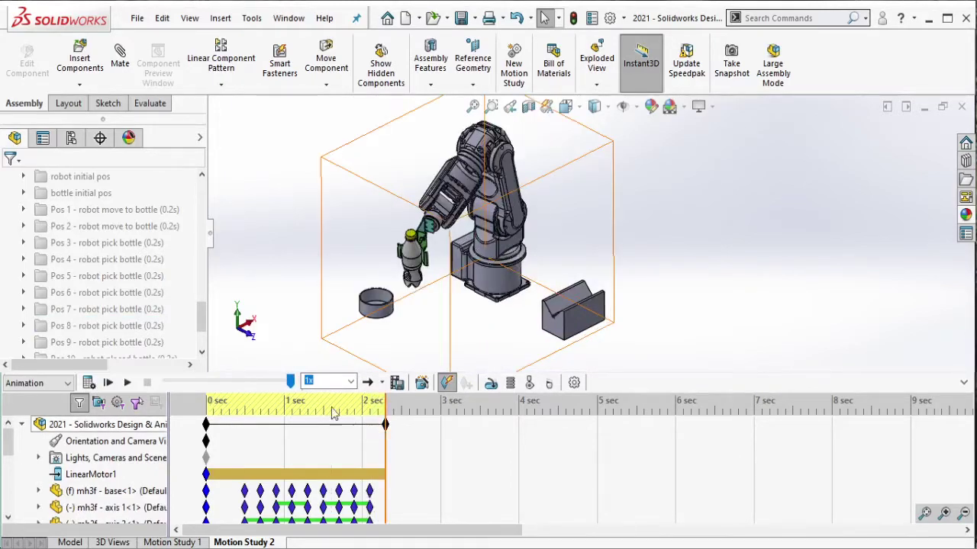
pyautogui.click(114, 341)
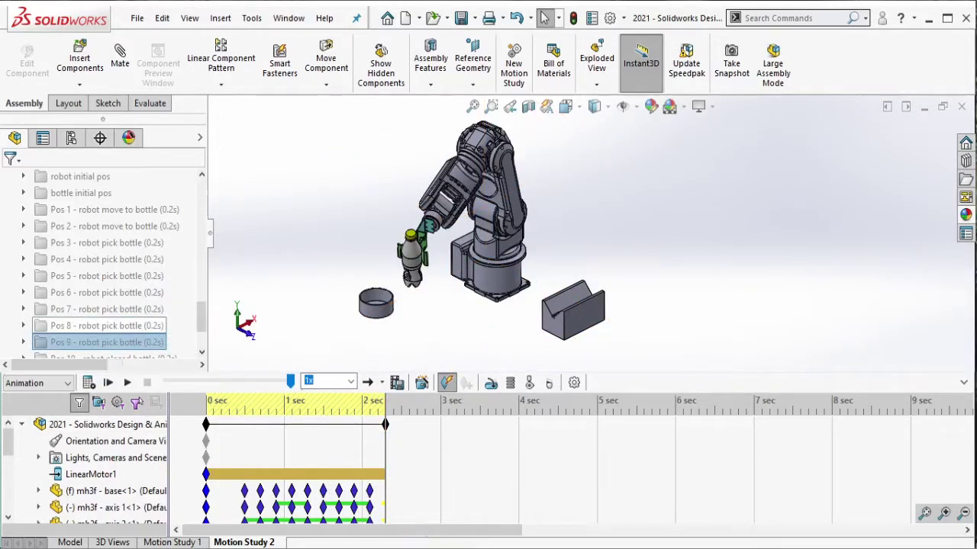
pyautogui.keyDown('shift'); pyautogui.moveTo(319, 309); pyautogui.dragTo(333, 261, button='middle'); pyautogui.keyUp('shift')
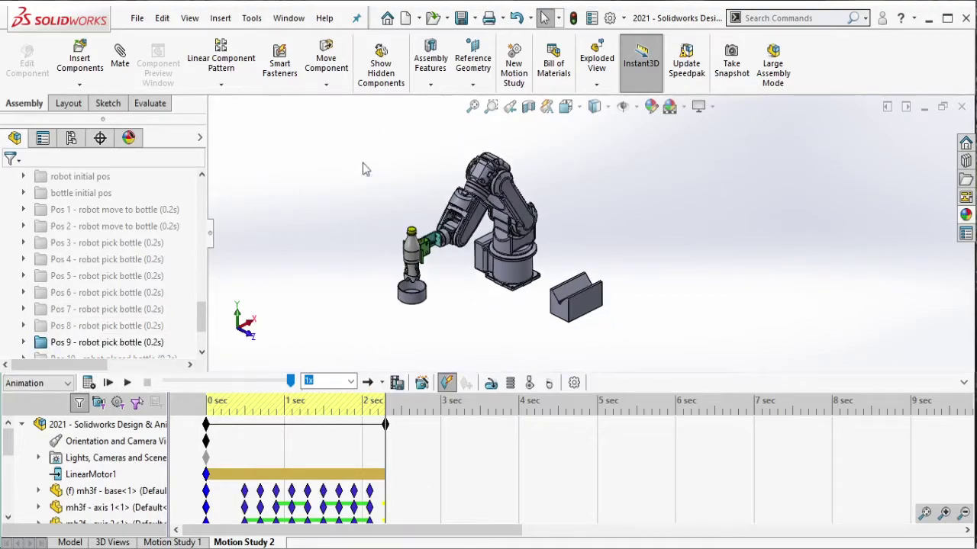
pyautogui.moveTo(334, 124); pyautogui.dragTo(626, 367)
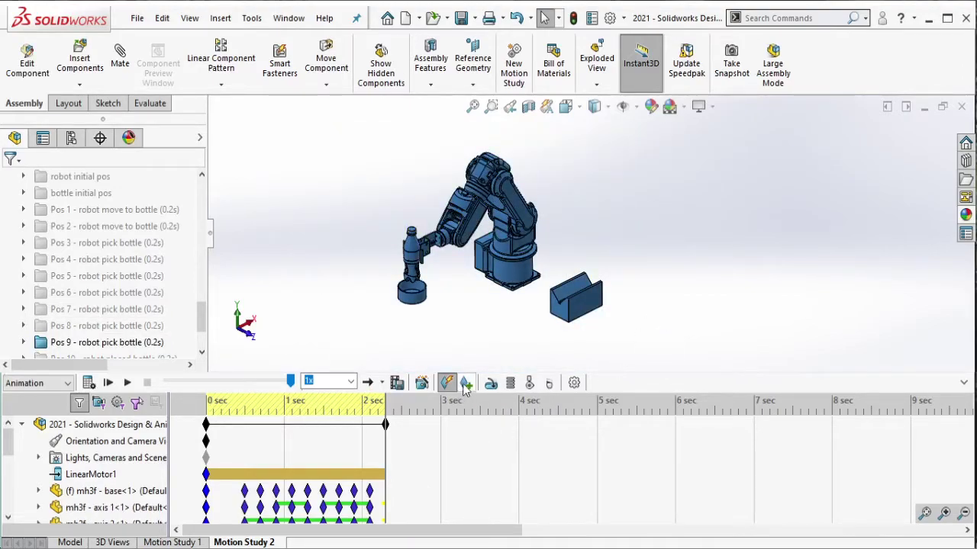
# - Check the position tally and suppress the Pos 9 mates again
pyautogui.hotkey('alt', 'Tab')
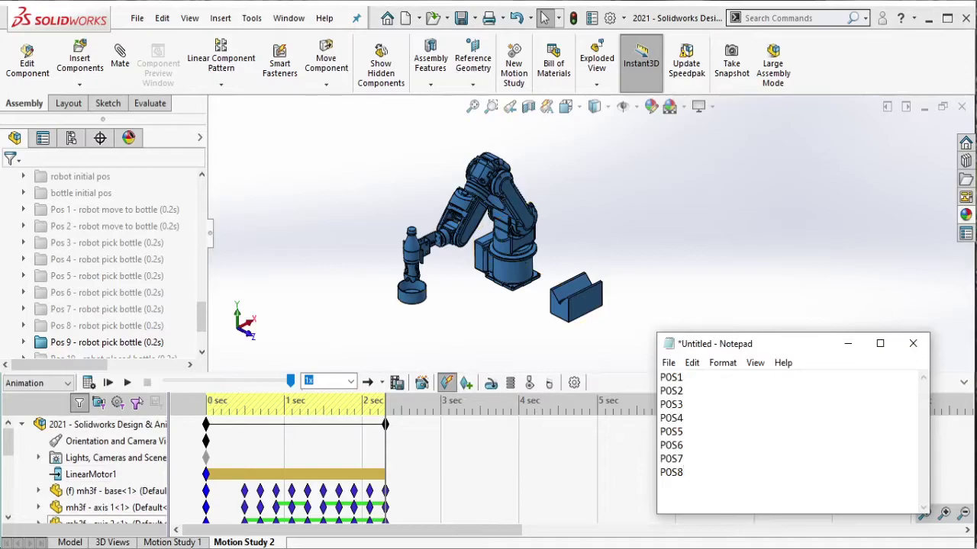
pyautogui.click(262, 334)
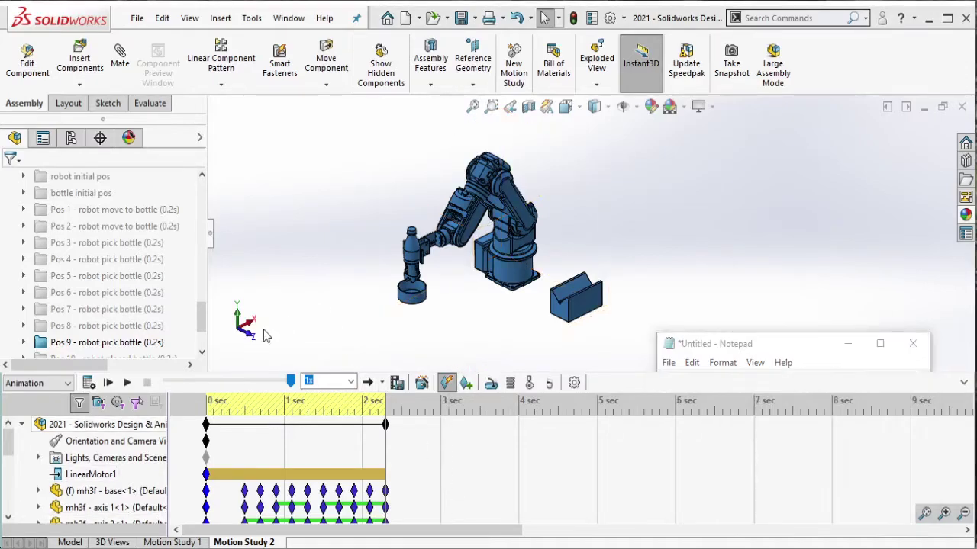
pyautogui.click(156, 343)
pyautogui.click(161, 303)
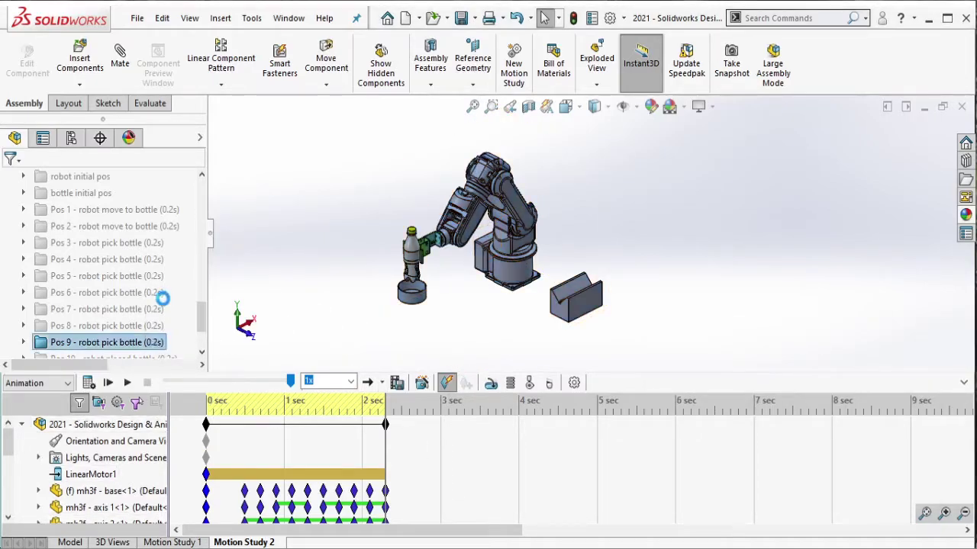
pyautogui.click(202, 353)
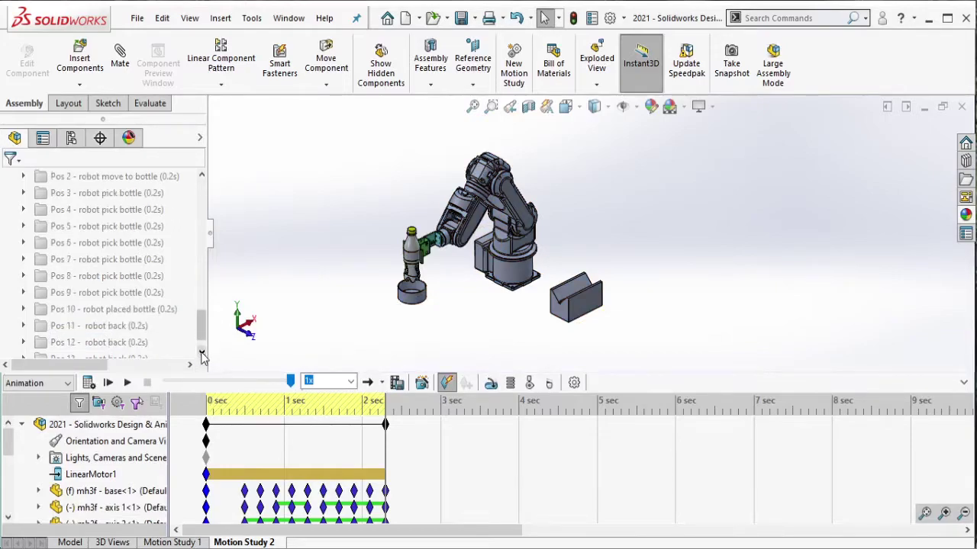
# - Extend the study to 2.5 s and key the Pos 10 pose, bottle placed on the round base
pyautogui.click(202, 354)
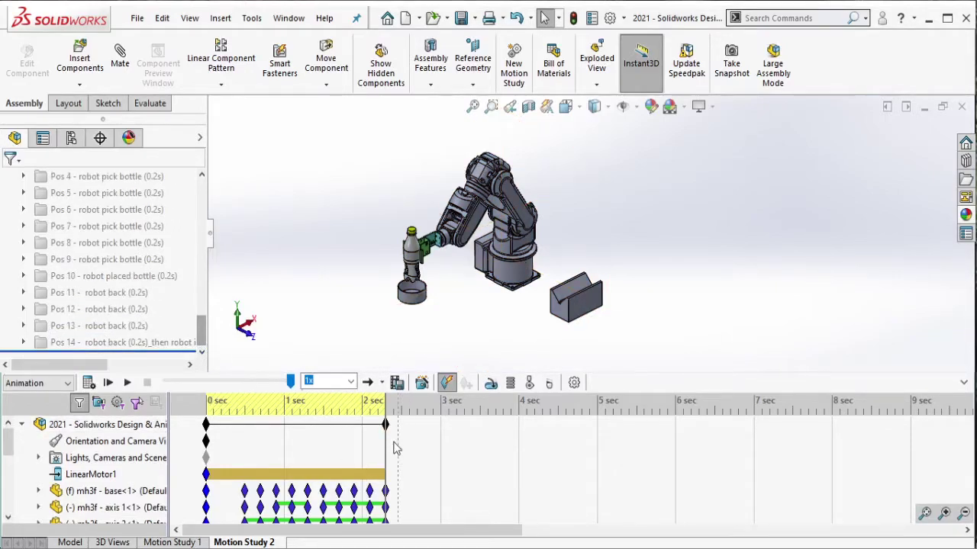
pyautogui.moveTo(385, 424)
pyautogui.mouseDown()
pyautogui.moveTo(407, 437)
pyautogui.moveTo(401, 426)
pyautogui.mouseUp()
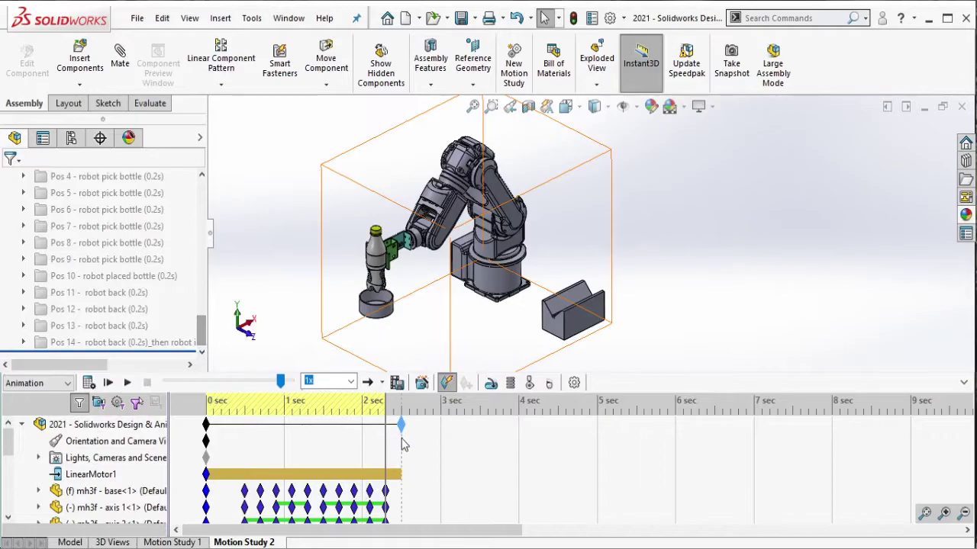
pyautogui.click(171, 280)
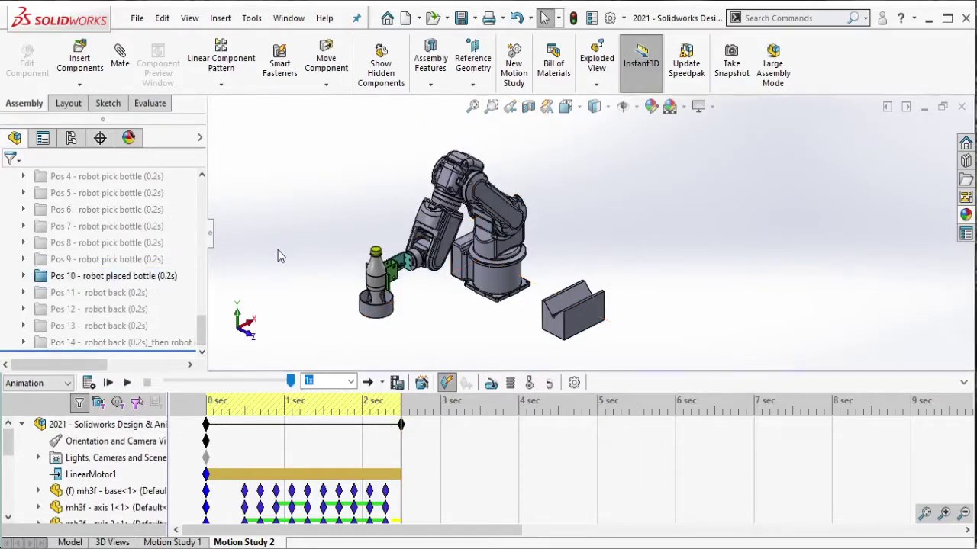
pyautogui.moveTo(263, 117)
pyautogui.mouseDown()
pyautogui.moveTo(410, 223)
pyautogui.moveTo(662, 370)
pyautogui.mouseUp()
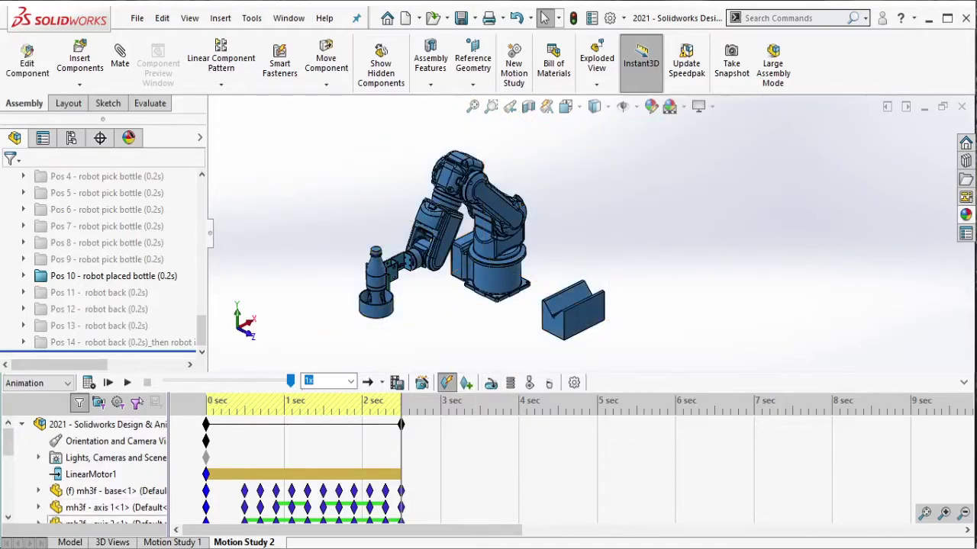
# - Log POS9, re-suppress Pos 10, and stretch the study to about 2.7 s
pyautogui.hotkey('alt', 'Tab')
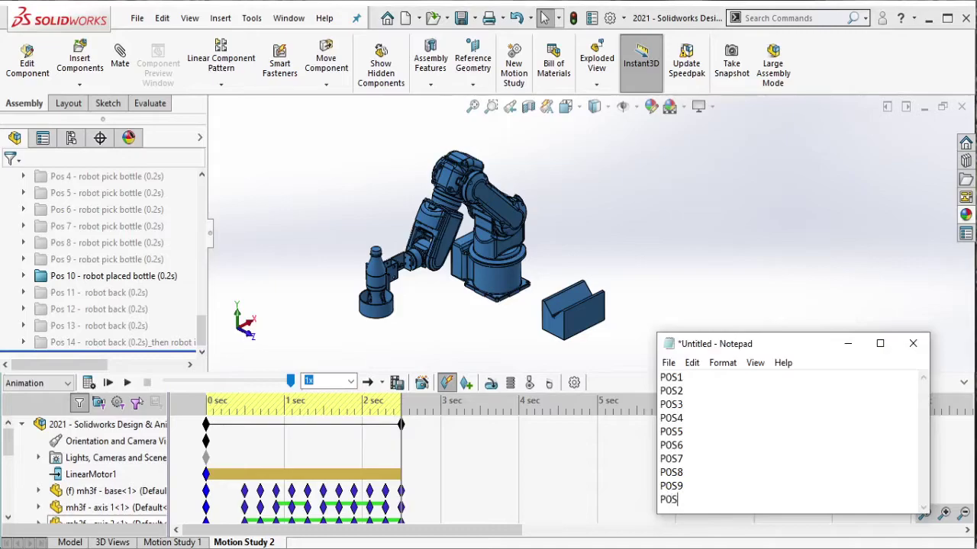
pyautogui.click(162, 276)
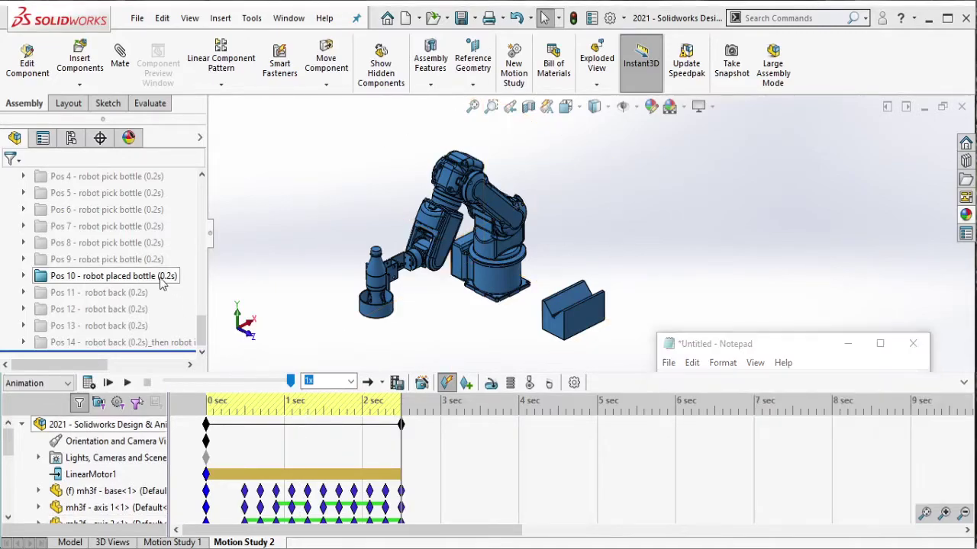
pyautogui.click(175, 230)
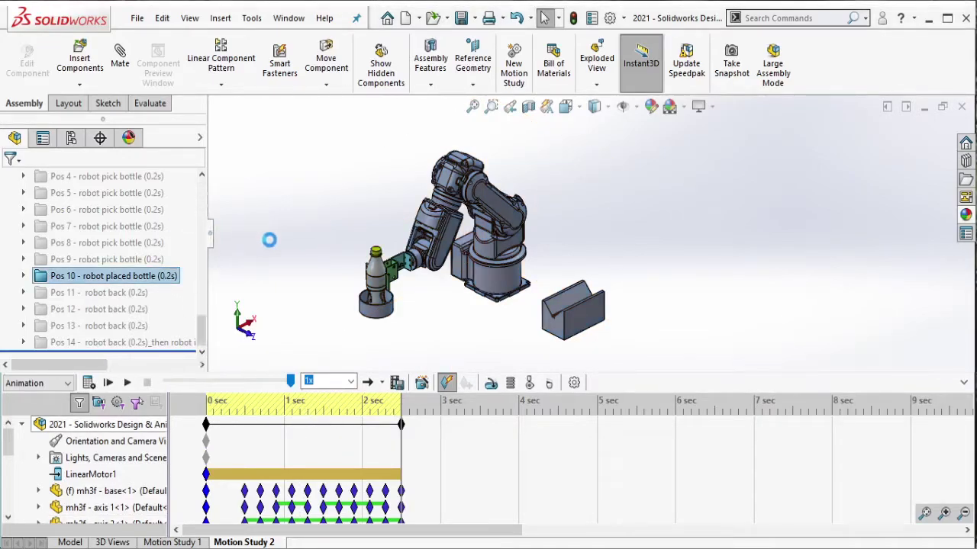
pyautogui.moveTo(401, 425); pyautogui.dragTo(418, 441)
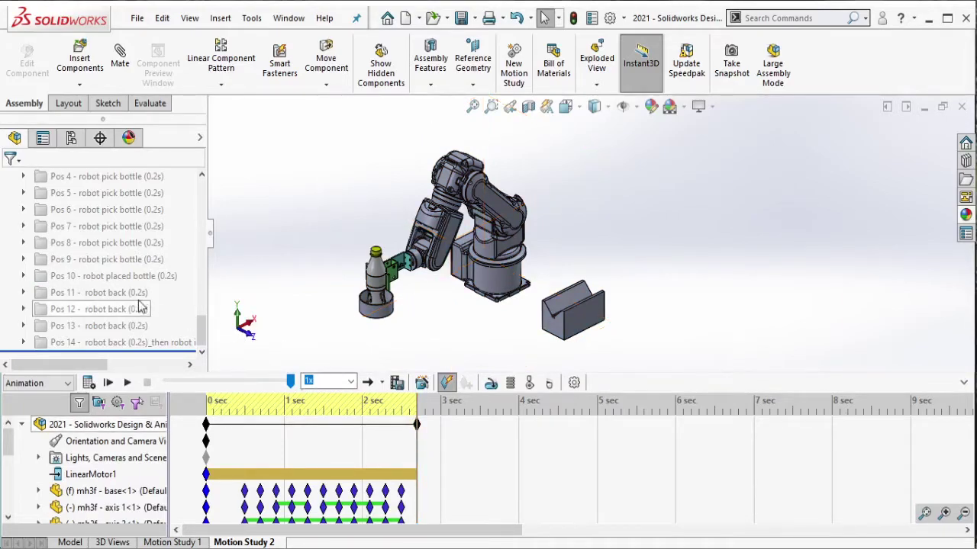
# - Unsuppress Pos 11 for the released-bottle pose and log POS11 in the notes
pyautogui.click(99, 292)
pyautogui.click(170, 253)
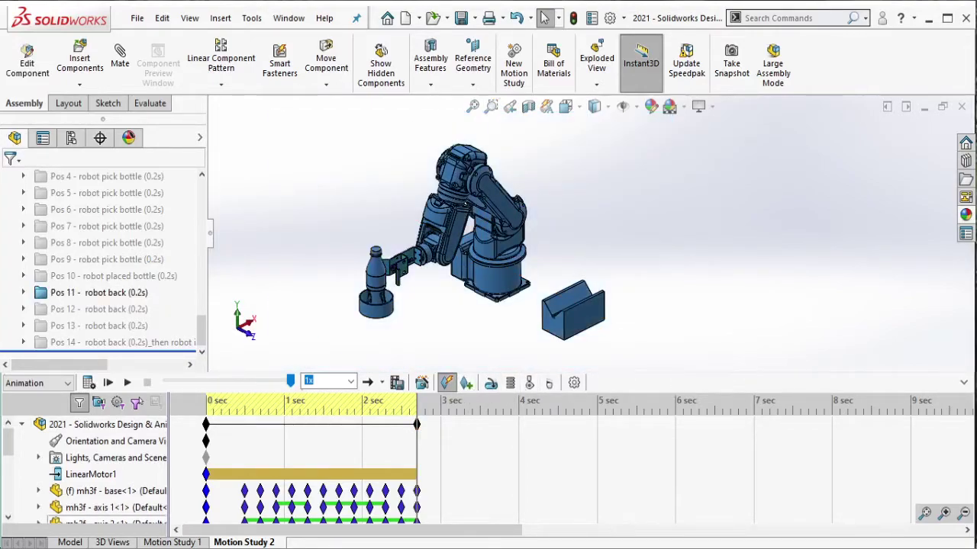
pyautogui.hotkey('alt', 'Tab')
pyautogui.press('Return')
pyautogui.write('POS1')
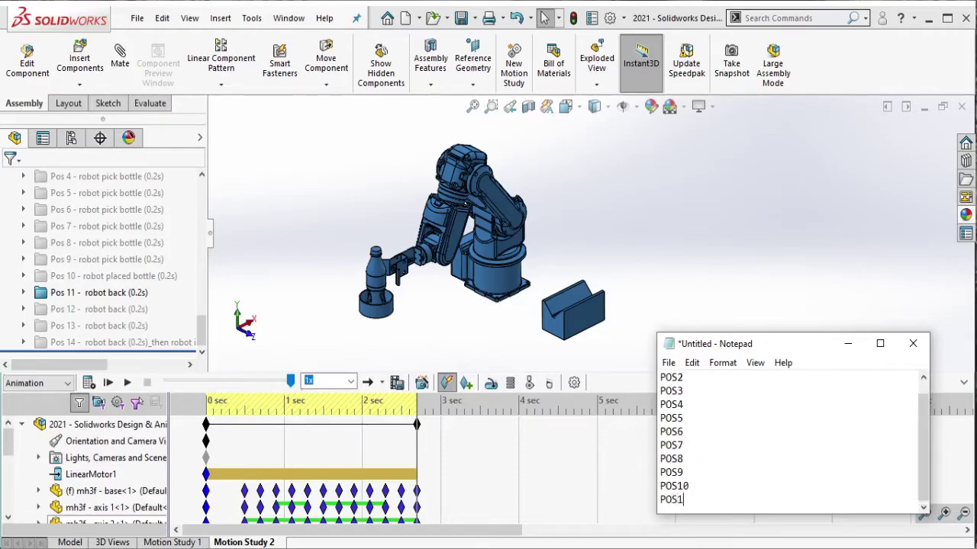
pyautogui.click(139, 293)
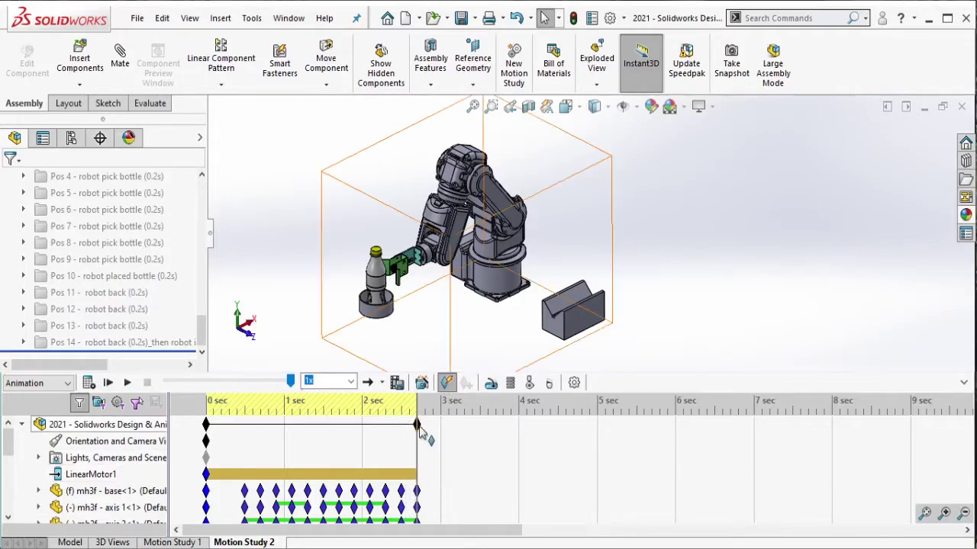
# - Extend the study to about 2.9 s and key the Pos 12 arm-back pose, logging POS12
pyautogui.moveTo(416, 425); pyautogui.dragTo(435, 433)
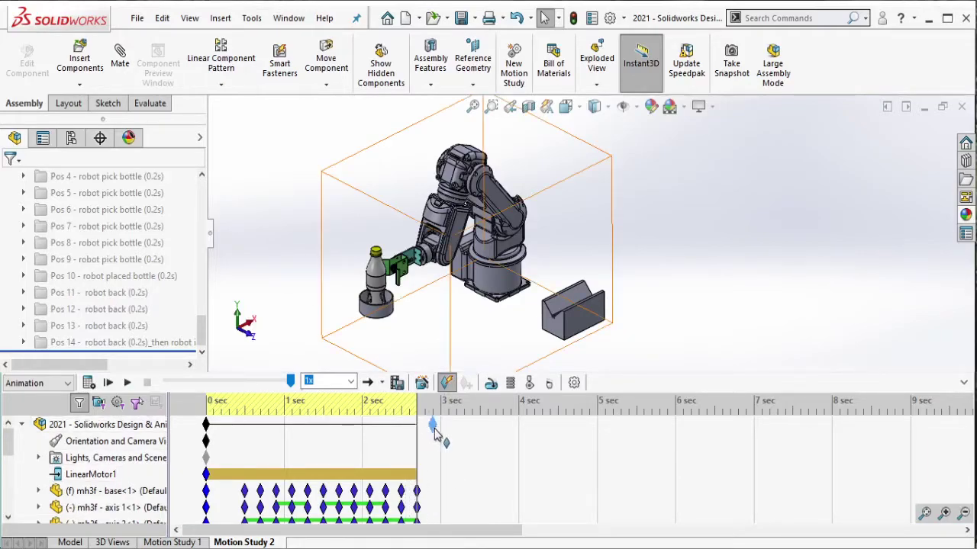
pyautogui.click(114, 309)
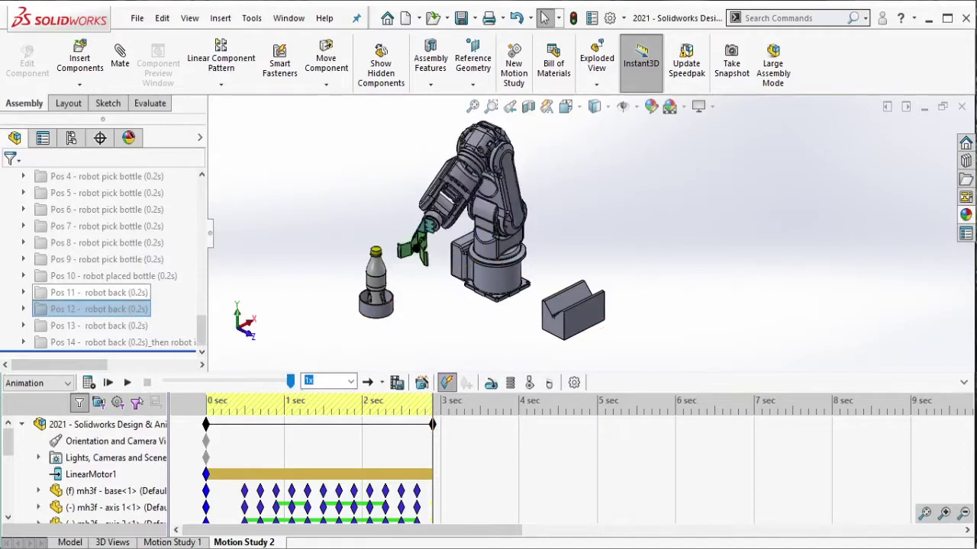
pyautogui.moveTo(274, 111); pyautogui.dragTo(679, 385)
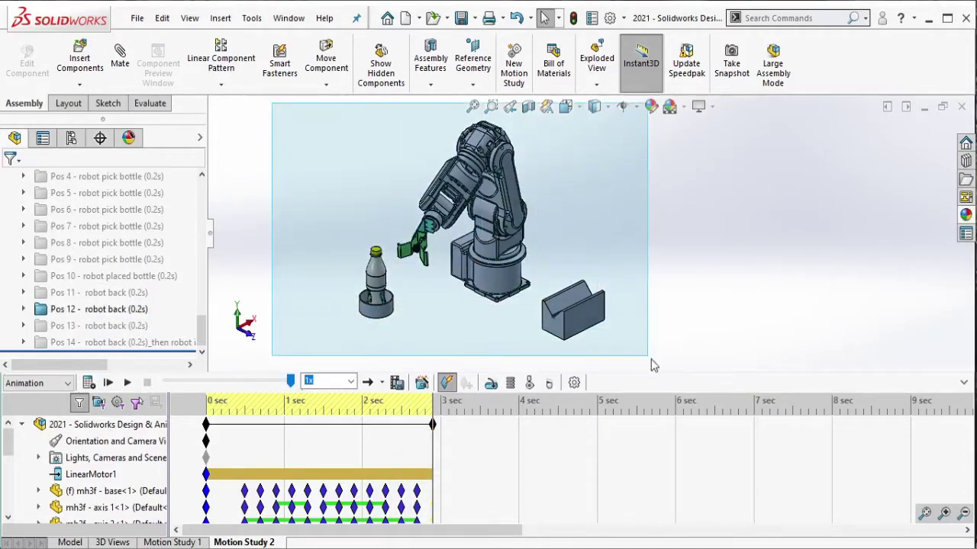
pyautogui.hotkey('alt', 'Tab')
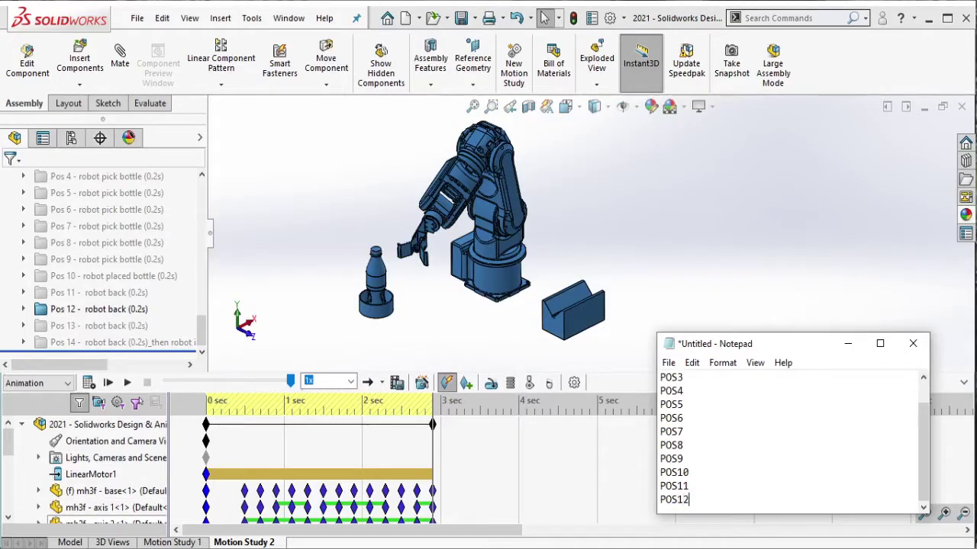
pyautogui.click(127, 309)
# - Re-suppress Pos 12, then key the Pos 13 robot-back pose near 3 s, noting POS13
pyautogui.click(119, 243)
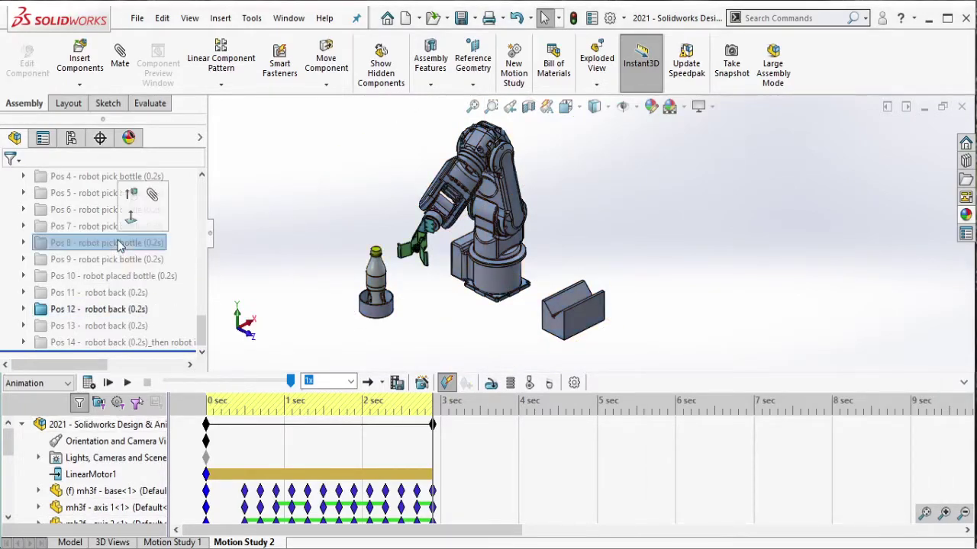
pyautogui.click(122, 309)
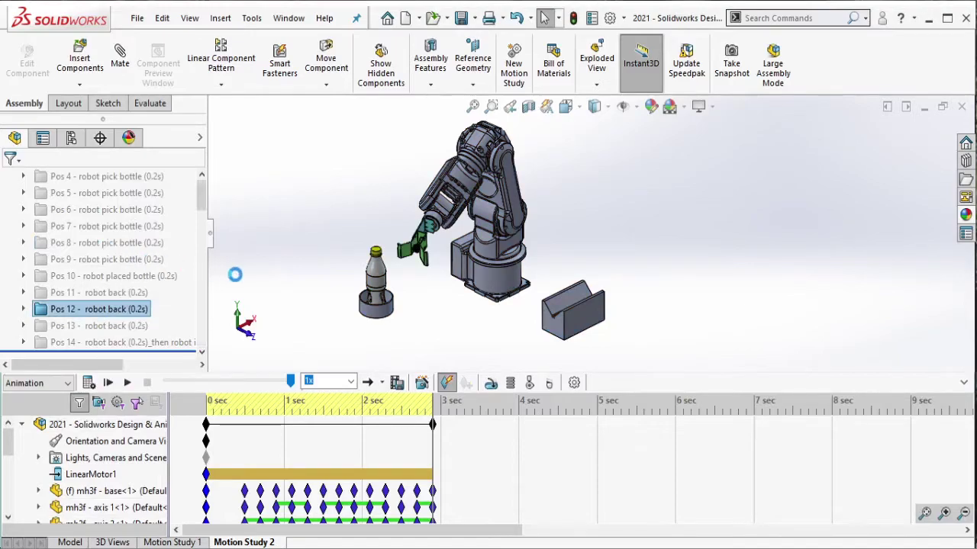
pyautogui.moveTo(433, 424)
pyautogui.mouseDown()
pyautogui.moveTo(450, 431)
pyautogui.moveTo(448, 445)
pyautogui.mouseUp()
pyautogui.click(99, 326)
pyautogui.keyDown('ctrl'); pyautogui.click(99, 309); pyautogui.keyUp('ctrl')
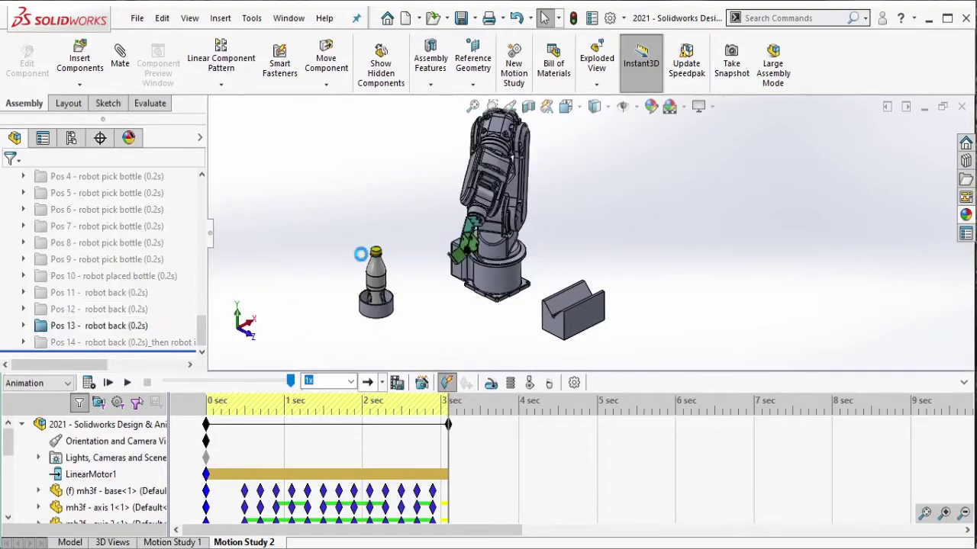
pyautogui.moveTo(350, 114); pyautogui.dragTo(726, 343)
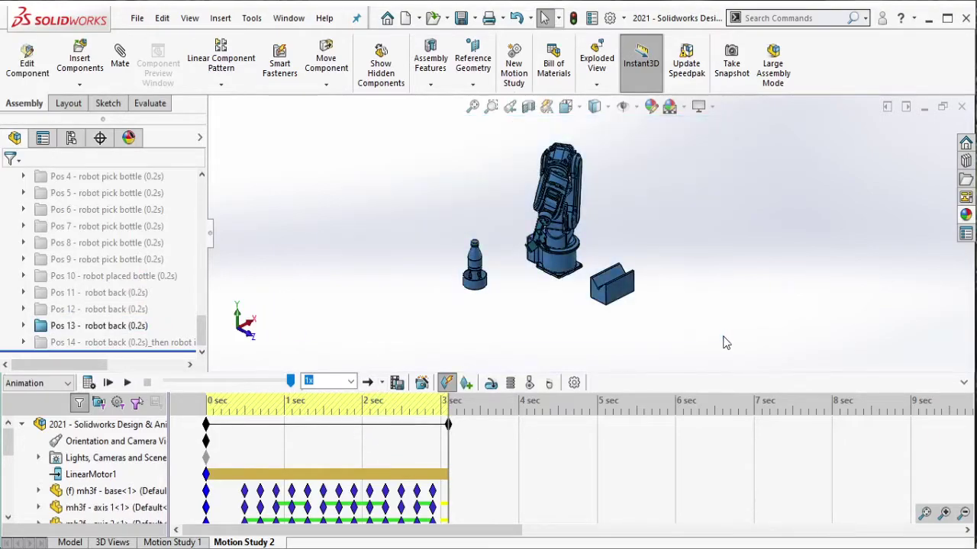
pyautogui.hotkey('alt', 'Tab')
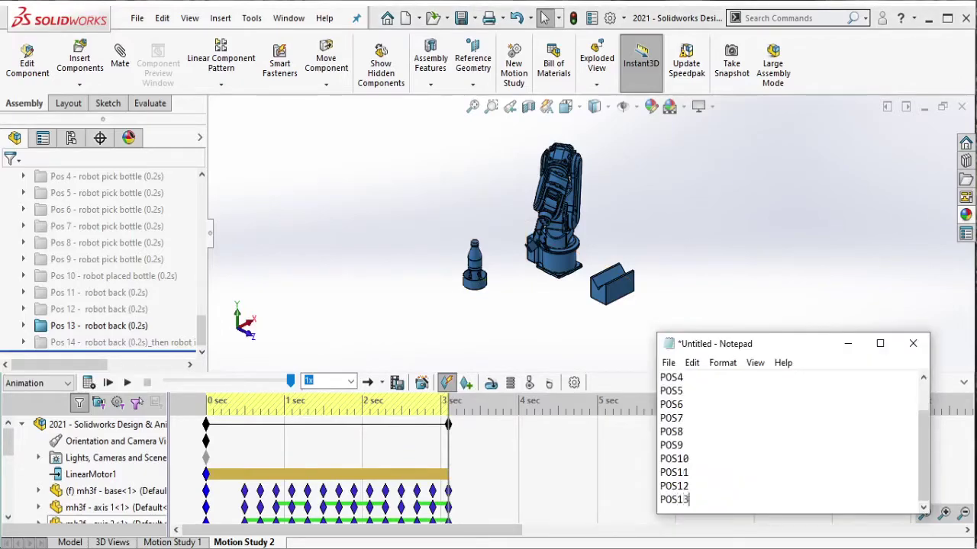
pyautogui.click(99, 326)
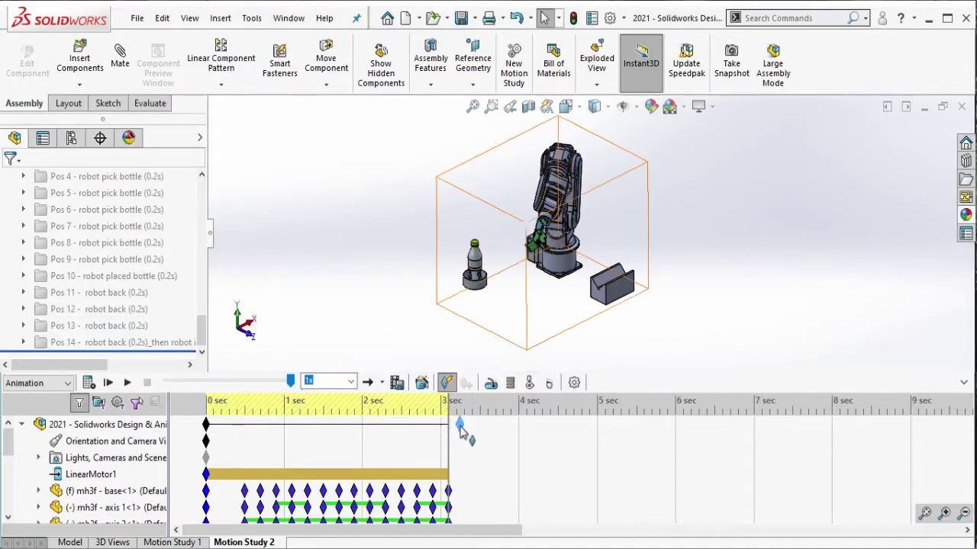
# - Key the Pos 14 return-home pose near 3.3 s and stretch the study to about 3.5 s
pyautogui.moveTo(465, 431); pyautogui.dragTo(465, 432)
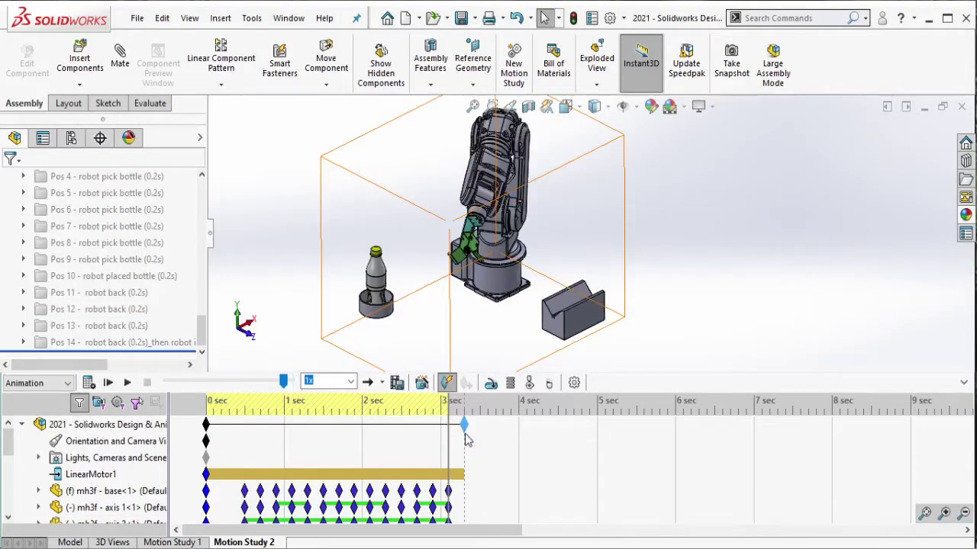
pyautogui.click(164, 342)
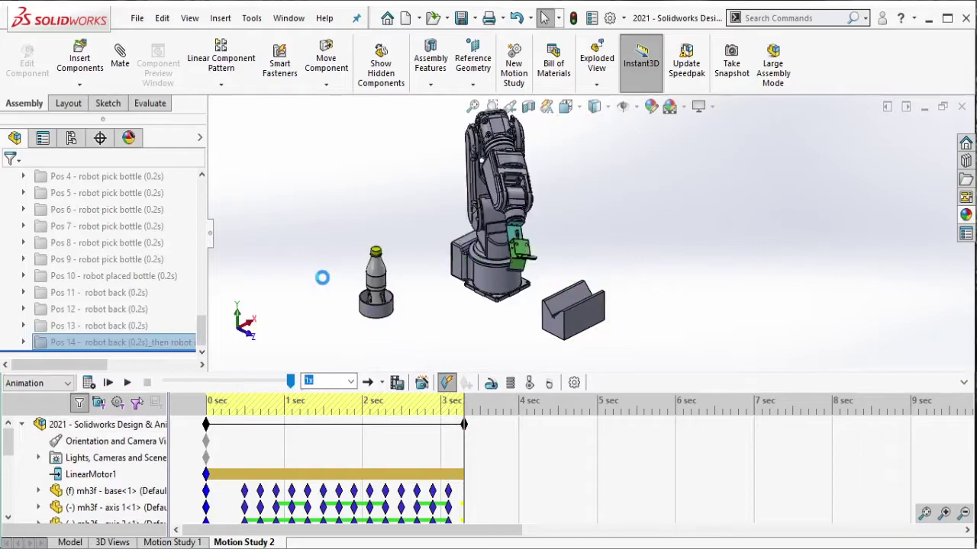
pyautogui.moveTo(405, 137); pyautogui.dragTo(694, 342)
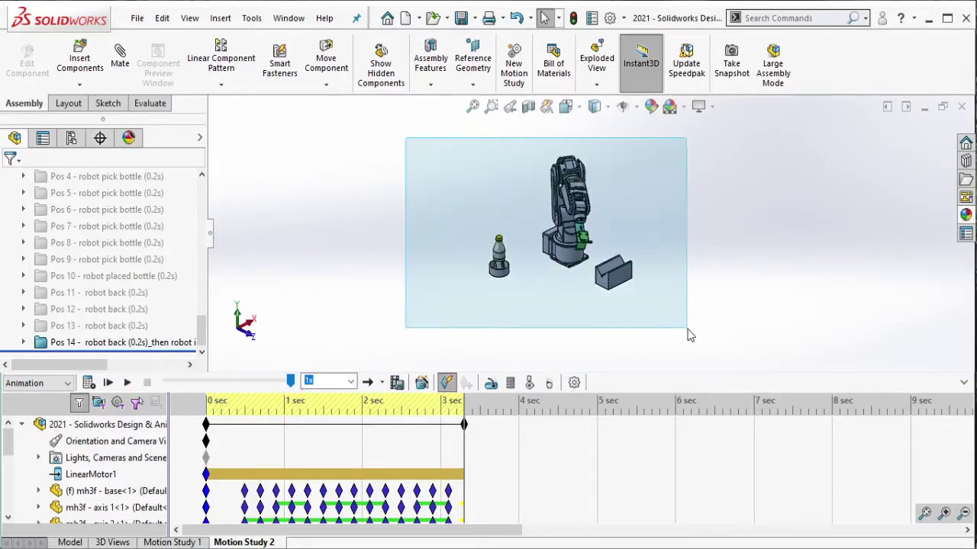
pyautogui.click(164, 342)
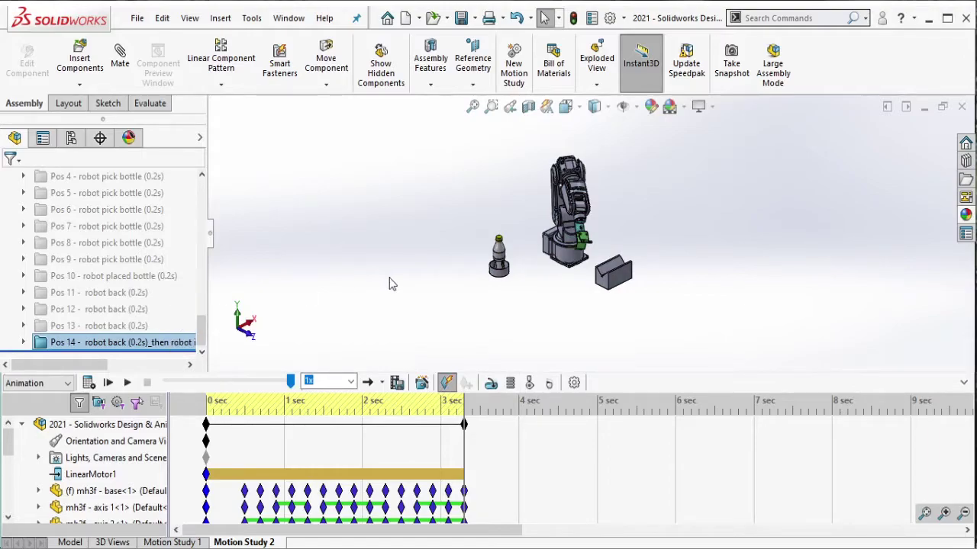
pyautogui.hotkey('alt', 'Tab')
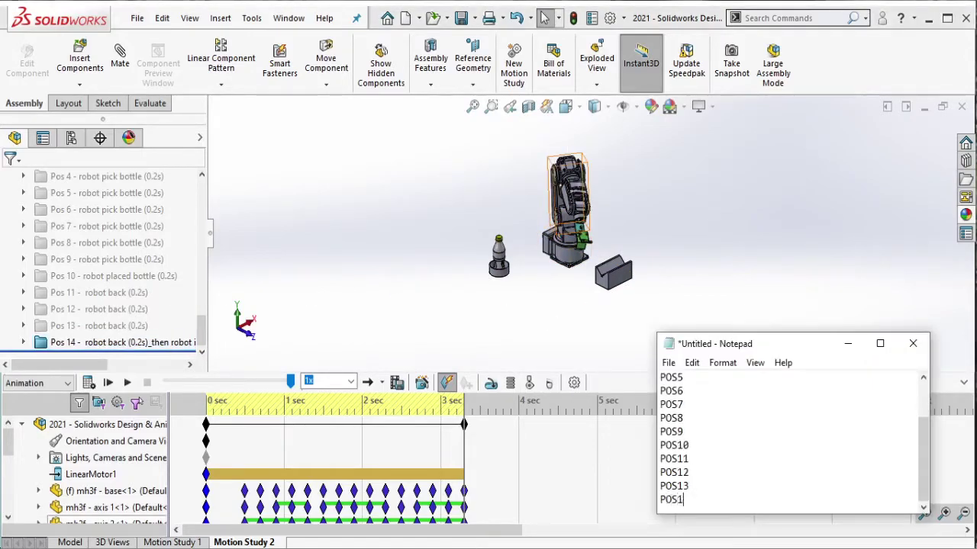
pyautogui.hotkey('alt', 'Tab')
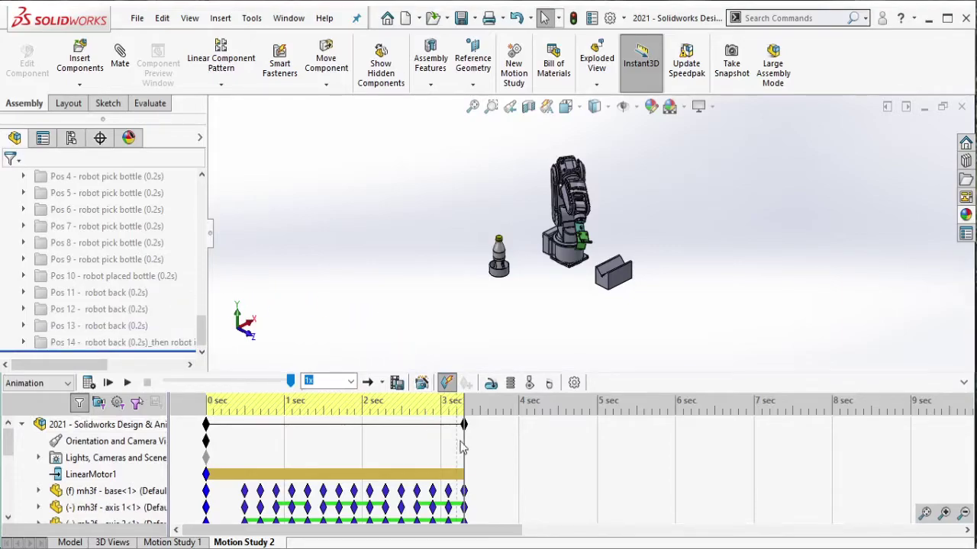
pyautogui.moveTo(464, 424); pyautogui.dragTo(479, 425)
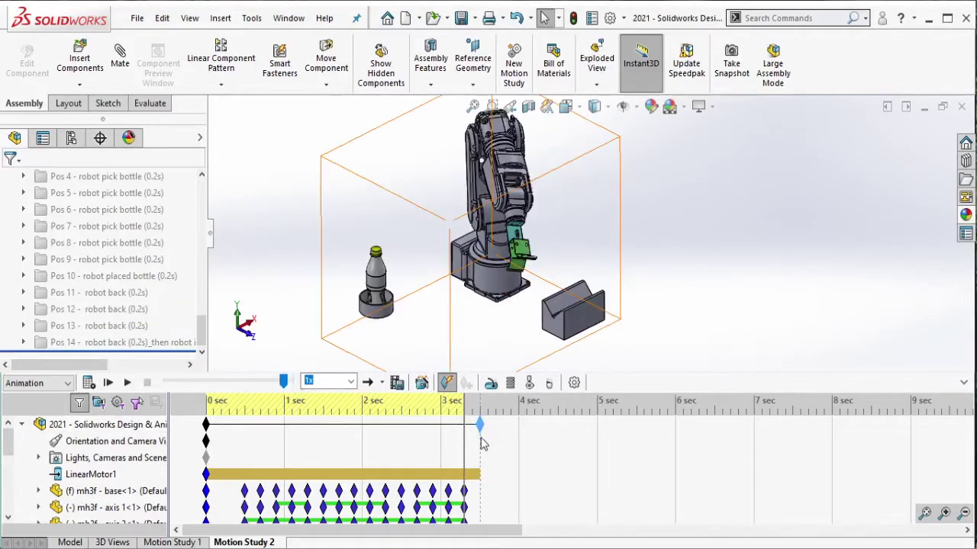
# - Unsuppress robot initial pos, note ROBOT INITIAL POS, and select the whole assembly to key the home pose
pyautogui.scroll(2, 150, 247)
pyautogui.scroll(1, 150, 247)
pyautogui.click(84, 242)
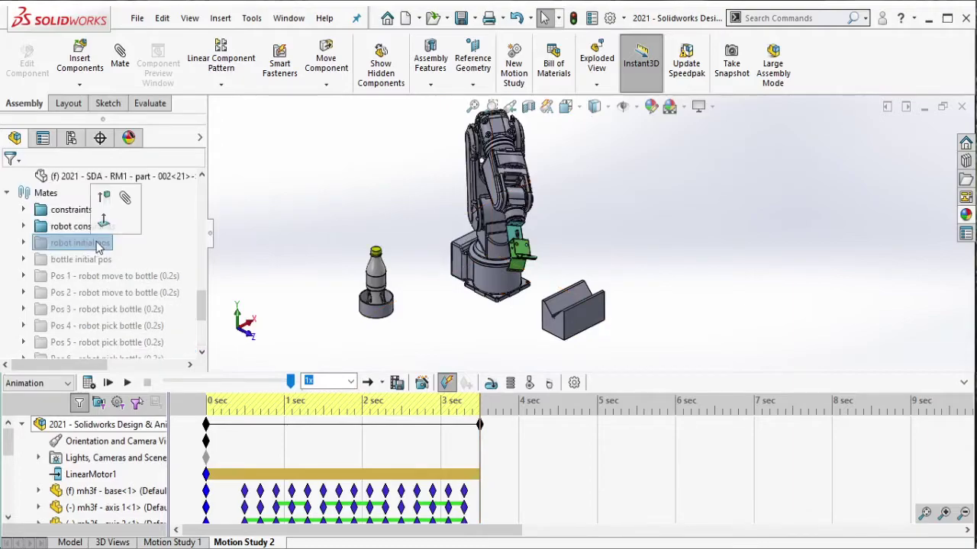
pyautogui.hotkey('alt', 'Tab')
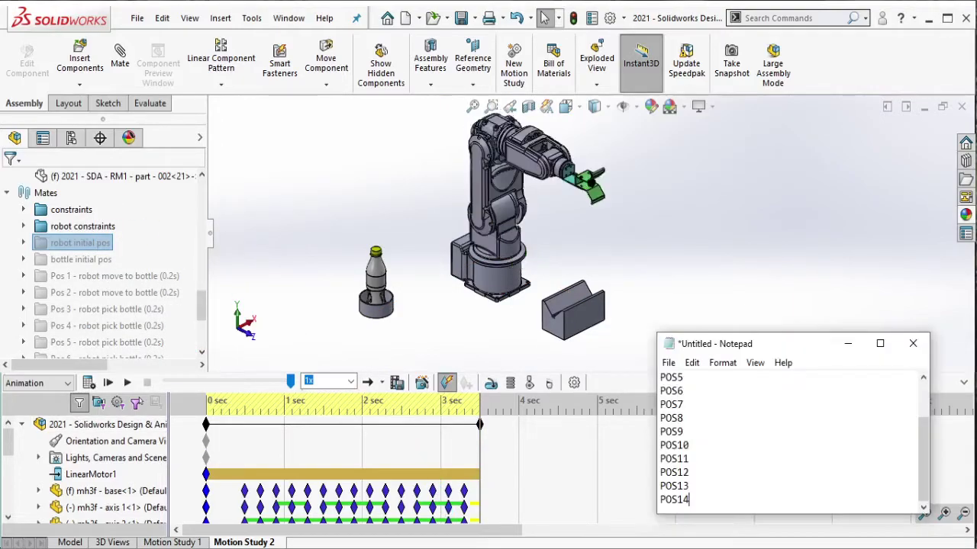
pyautogui.press('Return')
pyautogui.write('ROBOT INITIAL POS')
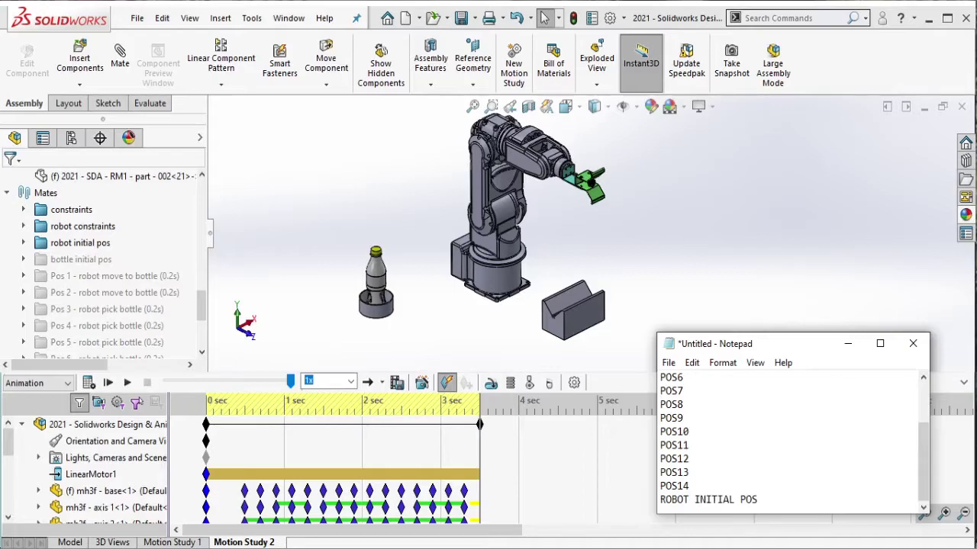
pyautogui.click(282, 283)
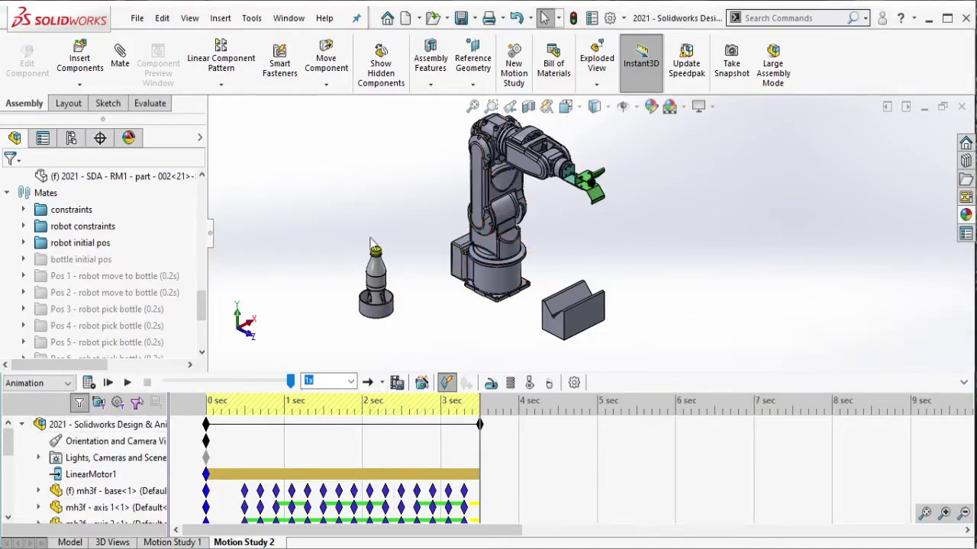
pyautogui.press('f')
pyautogui.moveTo(319, 113); pyautogui.dragTo(702, 334)
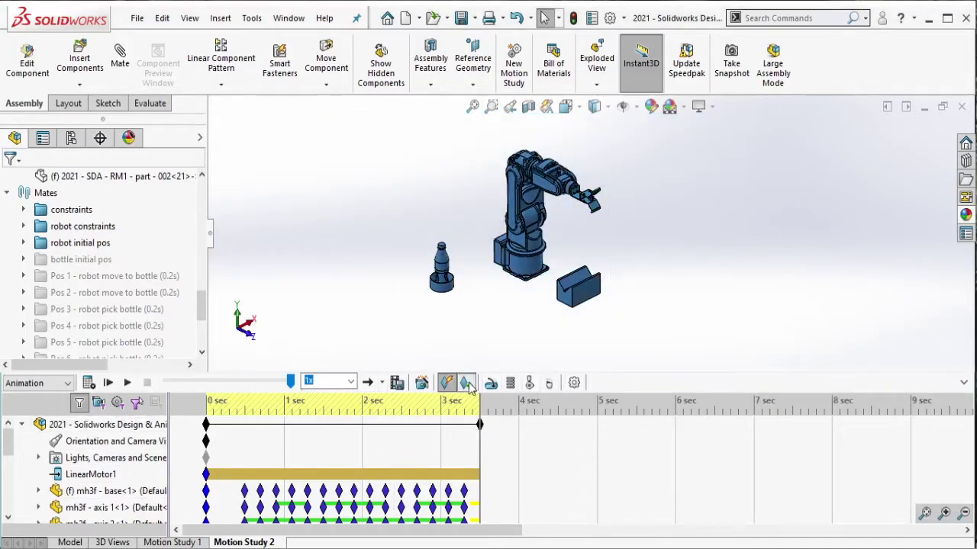
pyautogui.click(98, 243)
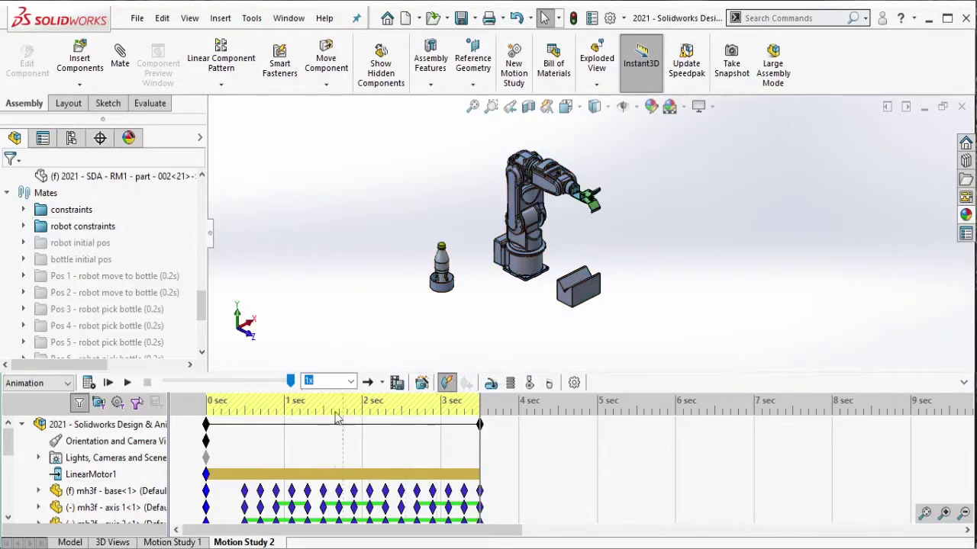
pyautogui.click(89, 382)
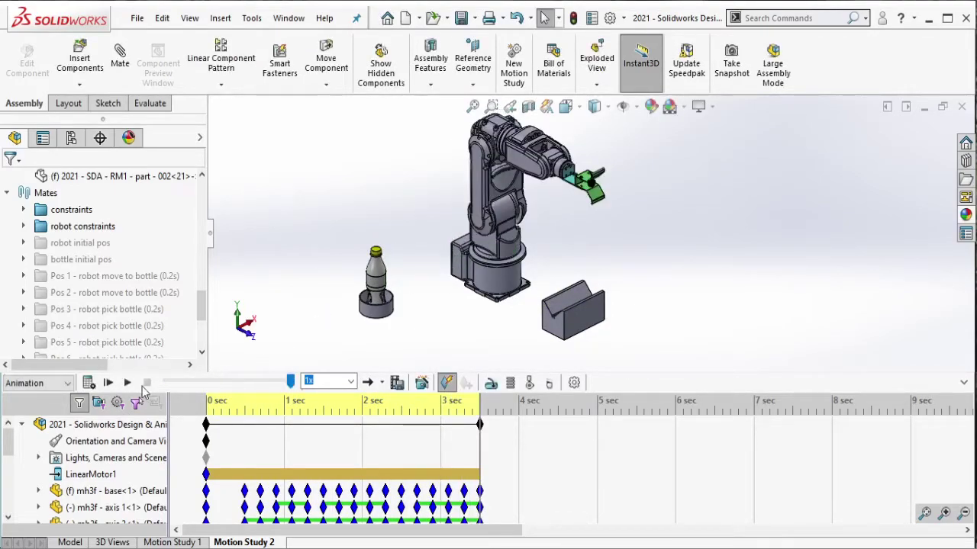
pyautogui.click(127, 383)
# - Move the final key column to 4 sec and replay the study to check the timing
pyautogui.scroll(-1, 497, 458)
pyautogui.scroll(-3, 497, 458)
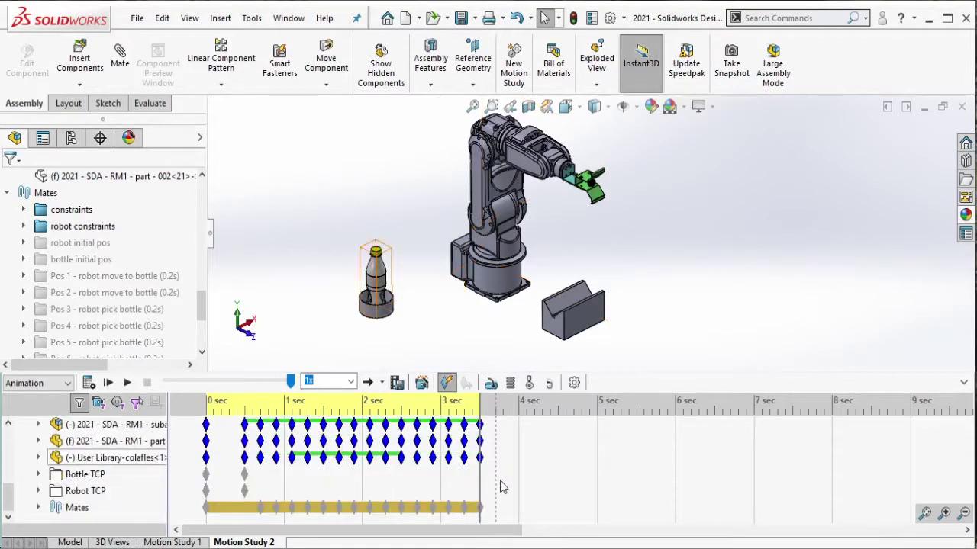
pyautogui.scroll(5, 506, 508)
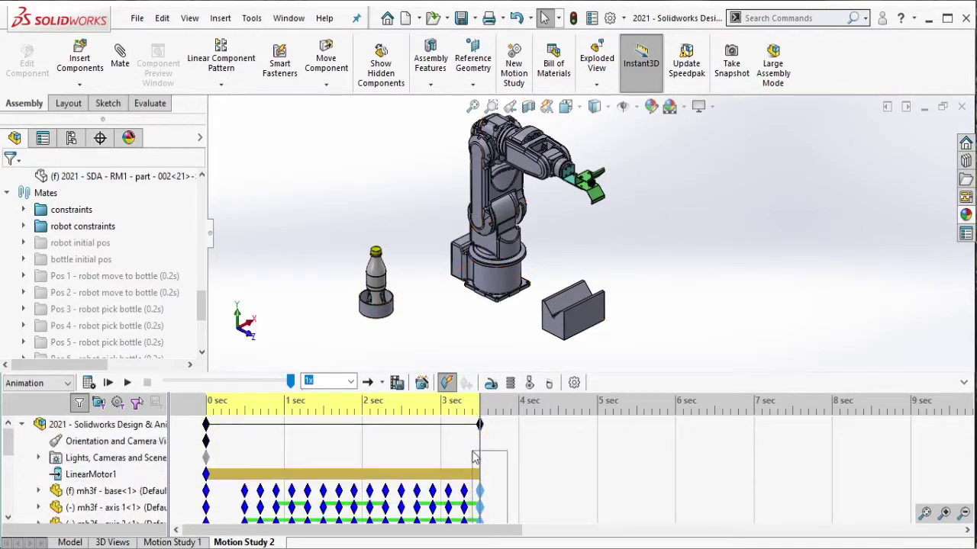
pyautogui.click(478, 425)
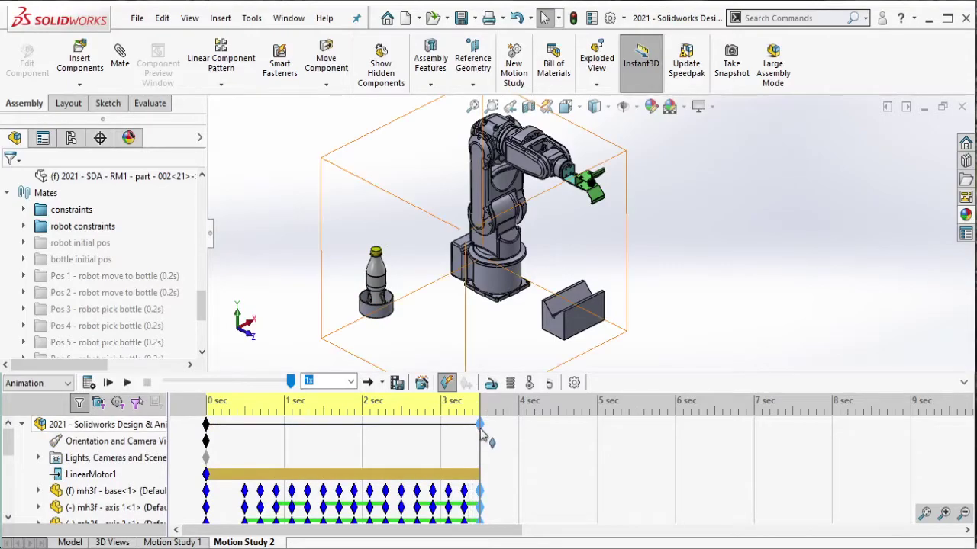
pyautogui.moveTo(481, 428); pyautogui.dragTo(517, 435)
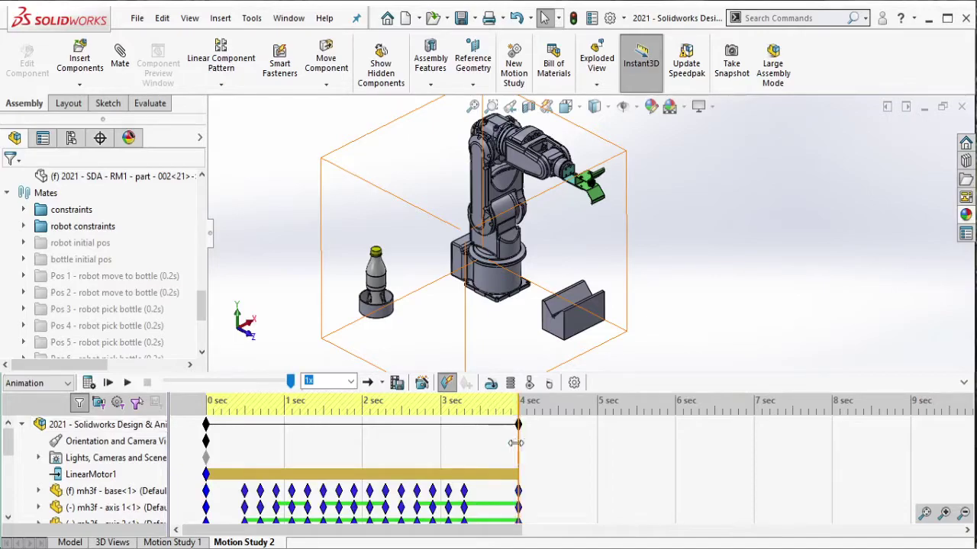
pyautogui.click(89, 382)
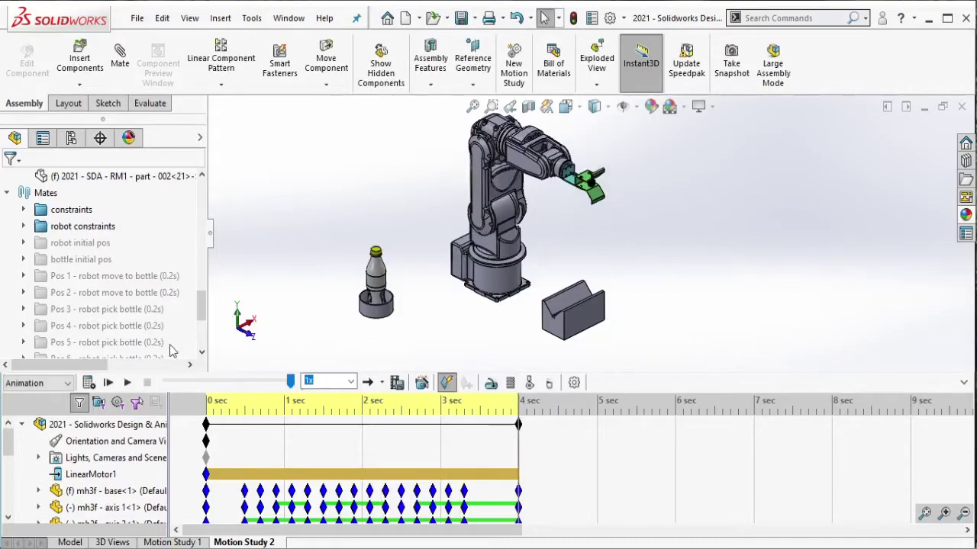
pyautogui.click(126, 383)
# - Place Orientation and Camera Views keys at about 0.3 s and 3.8 s
pyautogui.rightClick(230, 442)
pyautogui.click(267, 363)
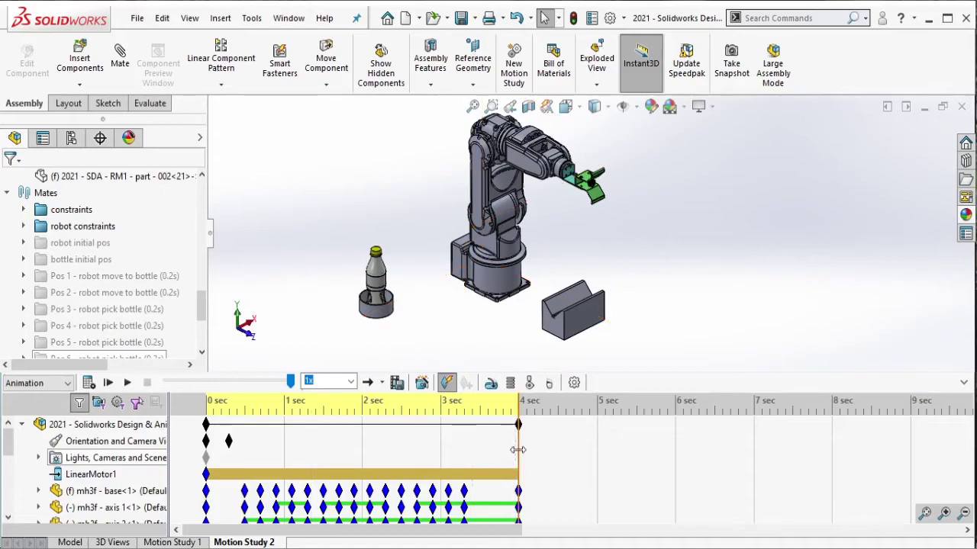
pyautogui.rightClick(504, 450)
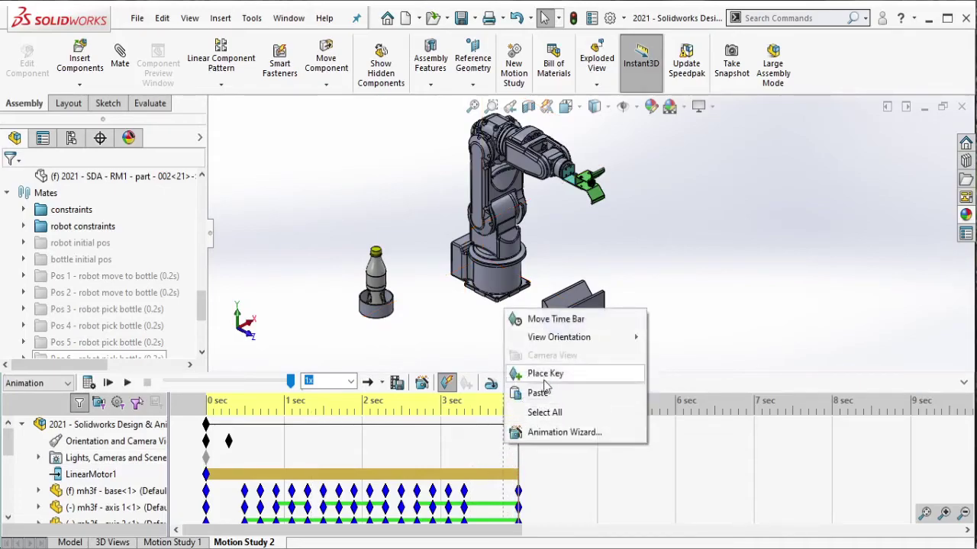
pyautogui.click(534, 372)
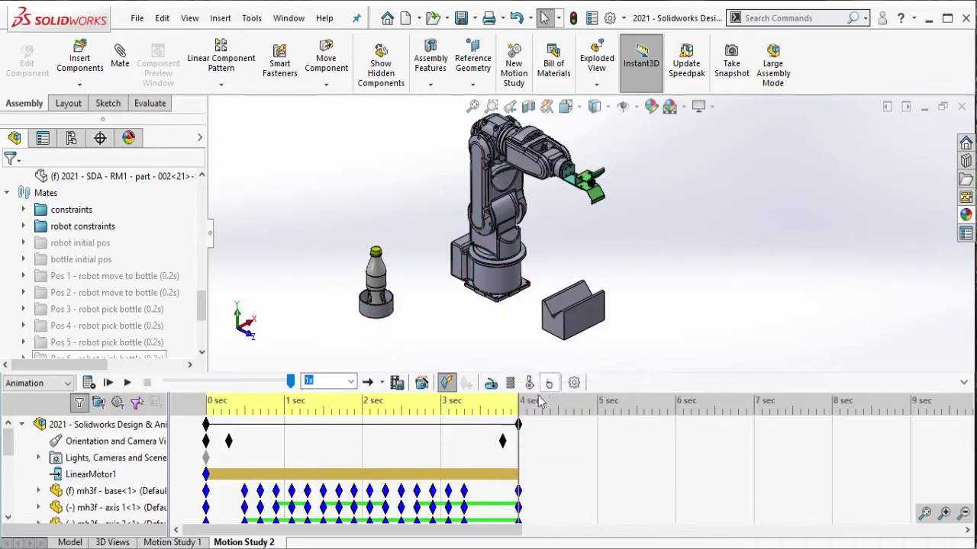
# - Toggle Disable View Key Creation and play the study with the camera move
pyautogui.rightClick(145, 441)
pyautogui.click(228, 473)
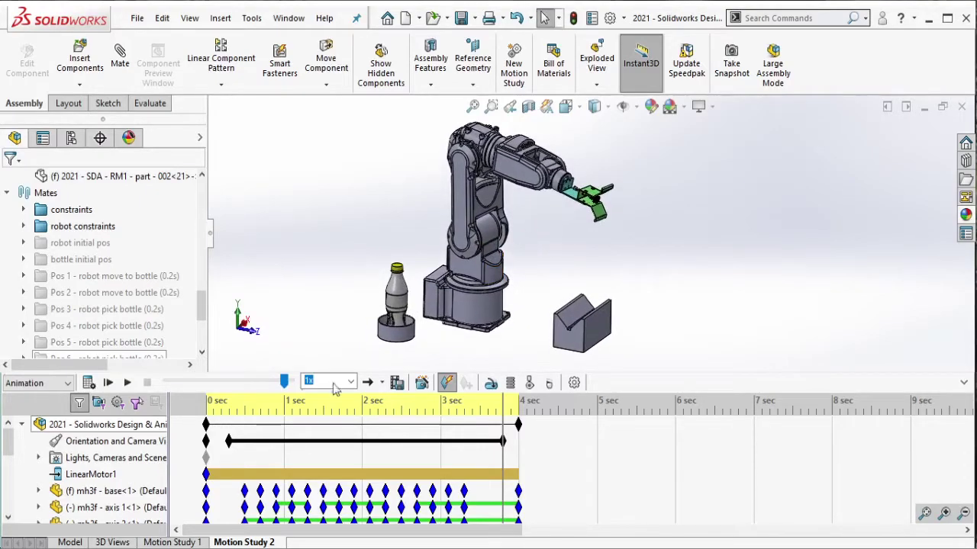
pyautogui.rightClick(150, 447)
pyautogui.click(214, 352)
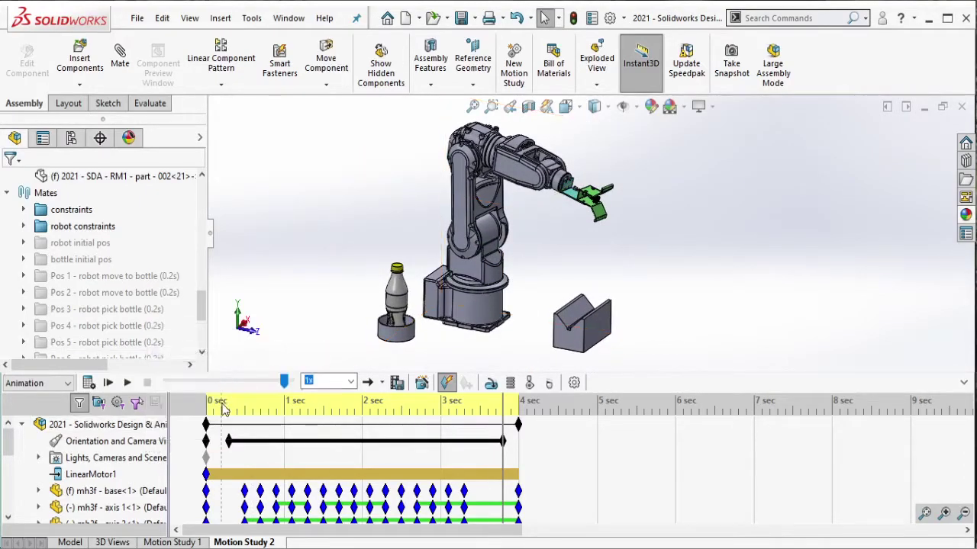
pyautogui.click(127, 384)
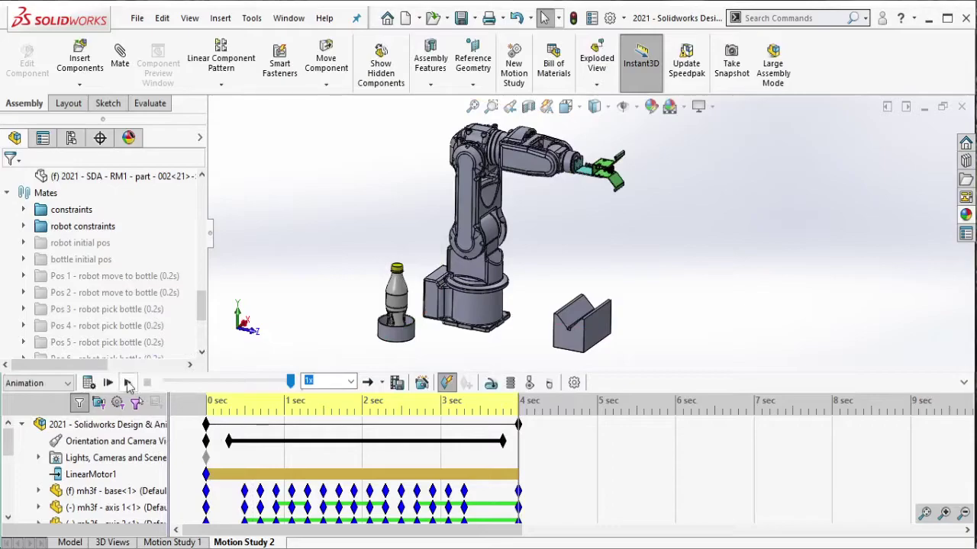
pyautogui.click(128, 384)
# - Rename the Motion Study 2 tab to TEST
pyautogui.rightClick(244, 542)
pyautogui.click(268, 475)
pyautogui.write('TEST')
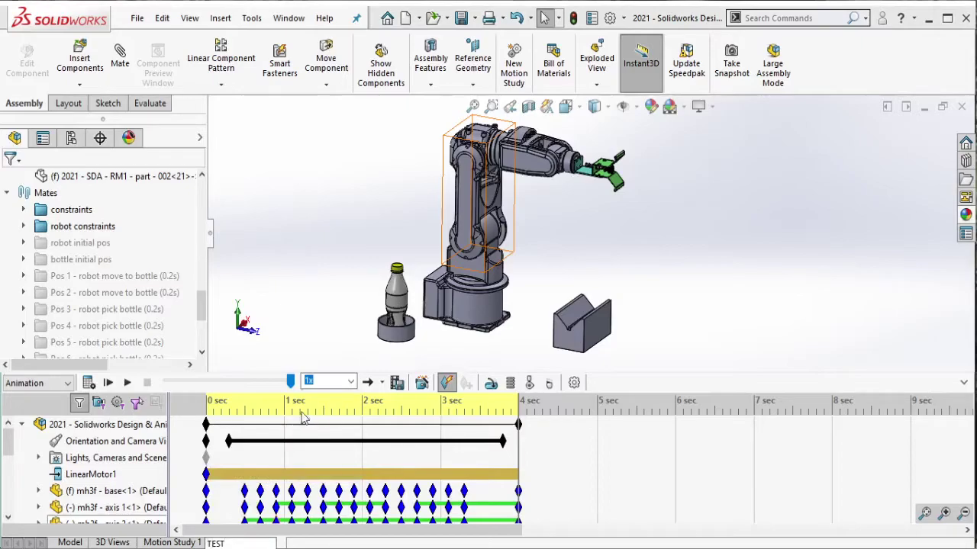
pyautogui.click(316, 304)
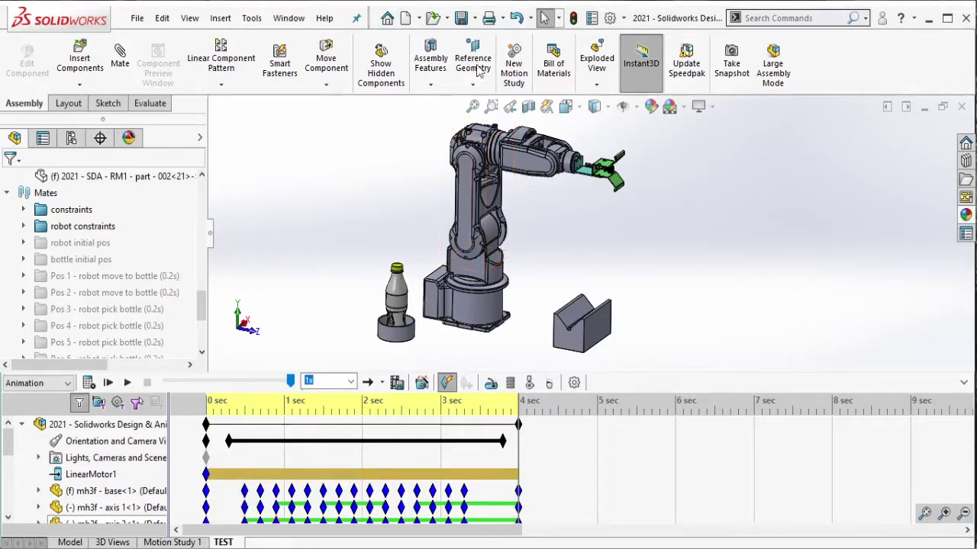